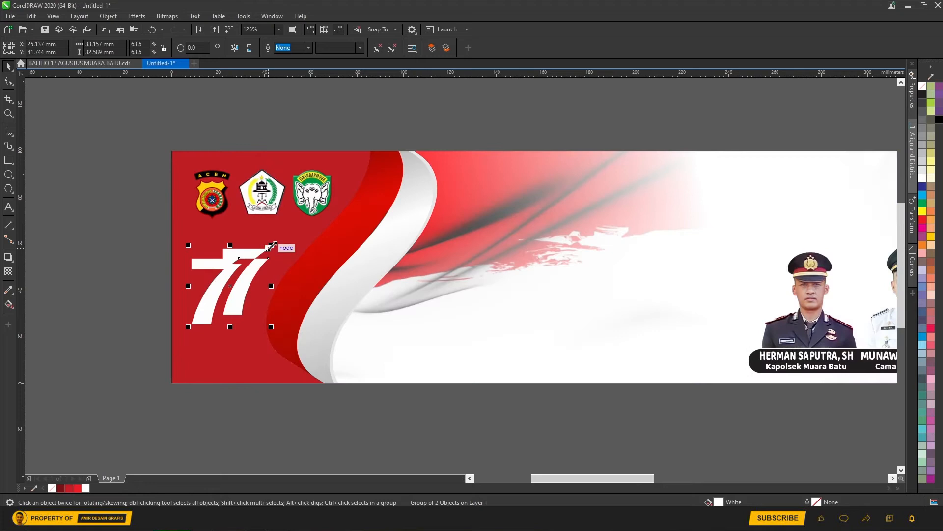
- Enlarge the white 77 logo and position it just below the three emblems on the red area
{"action": "left_click_drag", "start_coordinate": [291, 249], "coordinate": [282, 267]}
{"action": "left_click_drag", "start_coordinate": [299, 232], "coordinate": [302, 228]}
{"action": "left_click", "coordinate": [373, 425]}
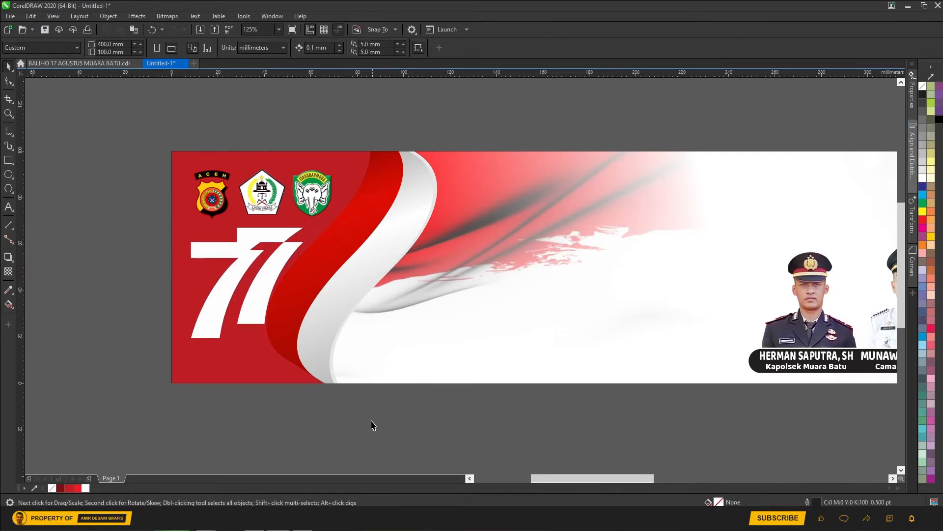
- Shift the red-and-white ribbon slightly right inside the banner and lower the 77 logo a little
{"action": "left_click", "coordinate": [344, 257], "text": "ctrl"}
{"action": "left_click_drag", "start_coordinate": [343, 257], "coordinate": [353, 258]}
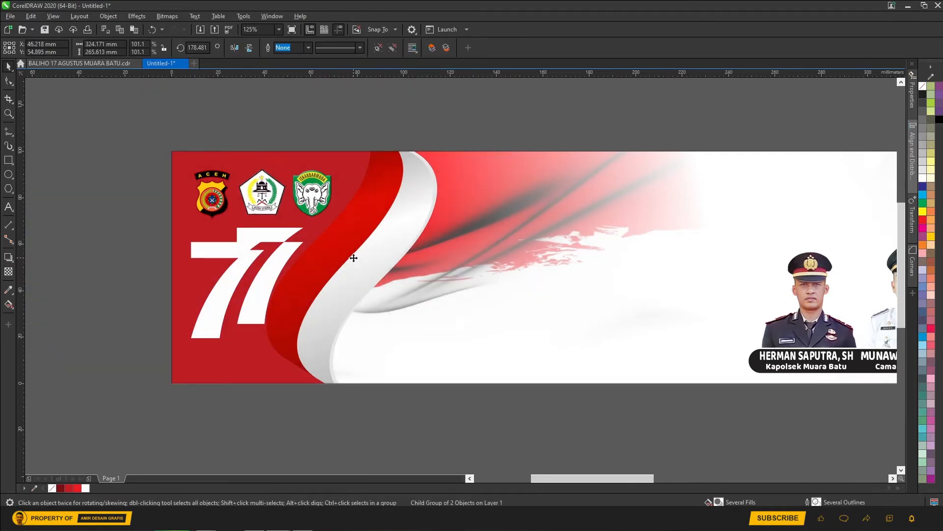
{"action": "left_click", "coordinate": [259, 309]}
{"action": "left_click_drag", "start_coordinate": [259, 305], "coordinate": [258, 313]}
- Enlarge the three emblems above the 77 logo together to about 67 mm wide overall
{"action": "left_click_drag", "start_coordinate": [137, 152], "coordinate": [356, 241]}
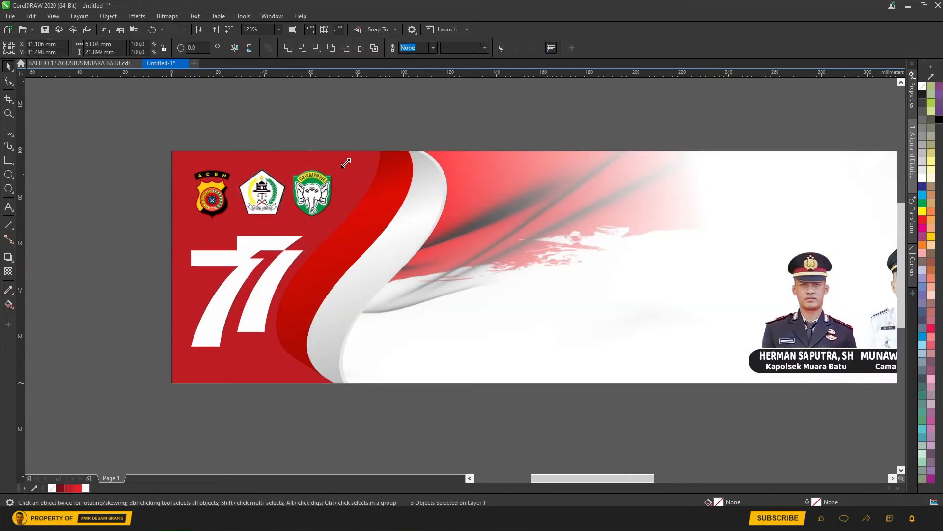
{"action": "left_click_drag", "start_coordinate": [325, 185], "coordinate": [320, 193]}
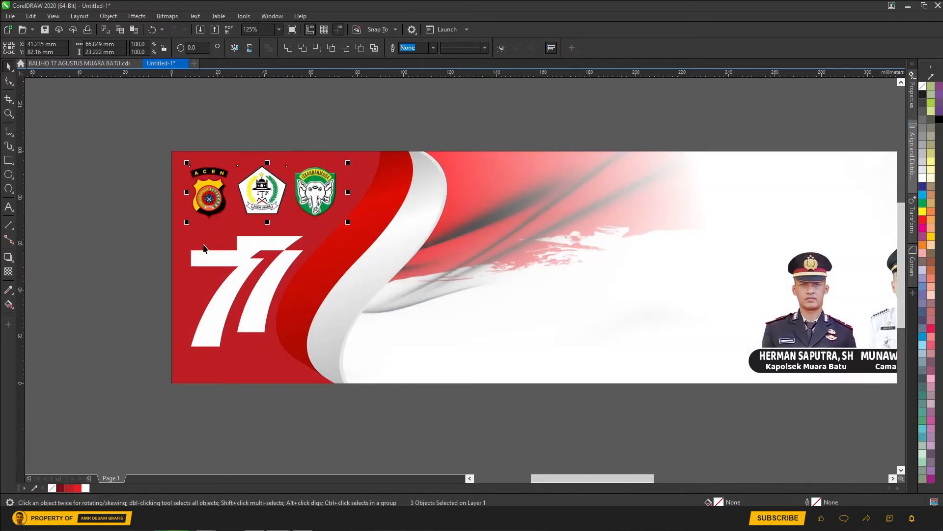
{"action": "scroll", "coordinate": [274, 340], "scroll_direction": "down", "scroll_amount": 3}
{"action": "left_click", "coordinate": [275, 343]}
- Move the faint red Indonesia map onto the banner's right half, around the officials' portraits
{"action": "scroll", "coordinate": [275, 342], "scroll_direction": "down", "scroll_amount": 1}
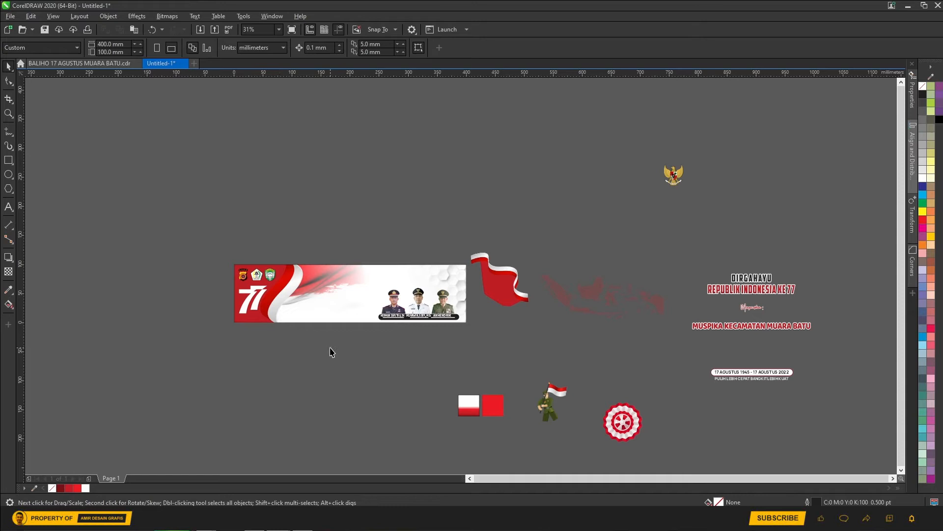
{"action": "left_click", "coordinate": [591, 295]}
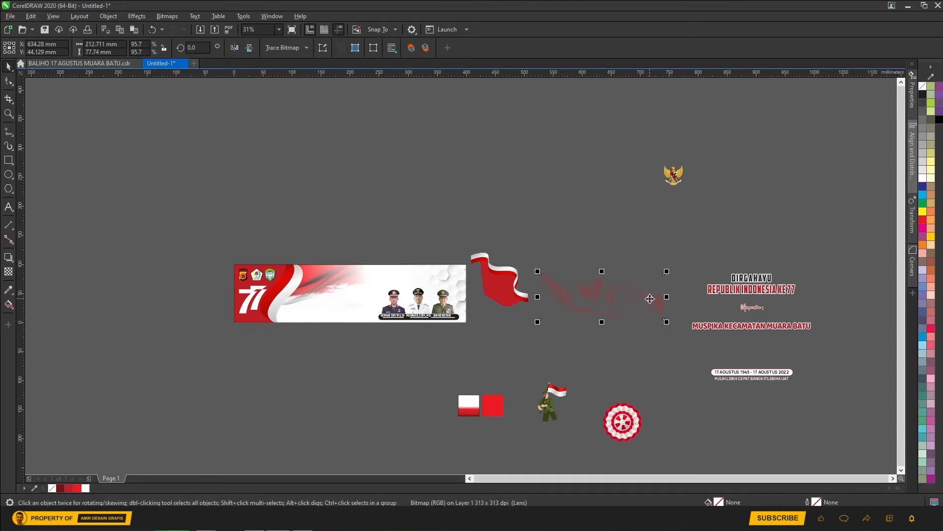
{"action": "left_click_drag", "start_coordinate": [657, 309], "coordinate": [464, 317]}
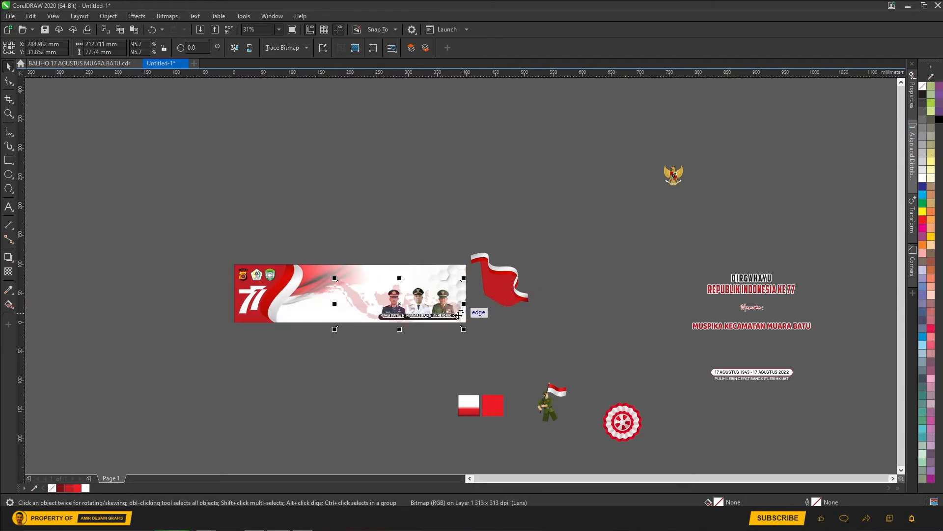
{"action": "scroll", "coordinate": [361, 315], "scroll_direction": "up", "scroll_amount": 1}
{"action": "left_click_drag", "start_coordinate": [359, 301], "coordinate": [370, 303]}
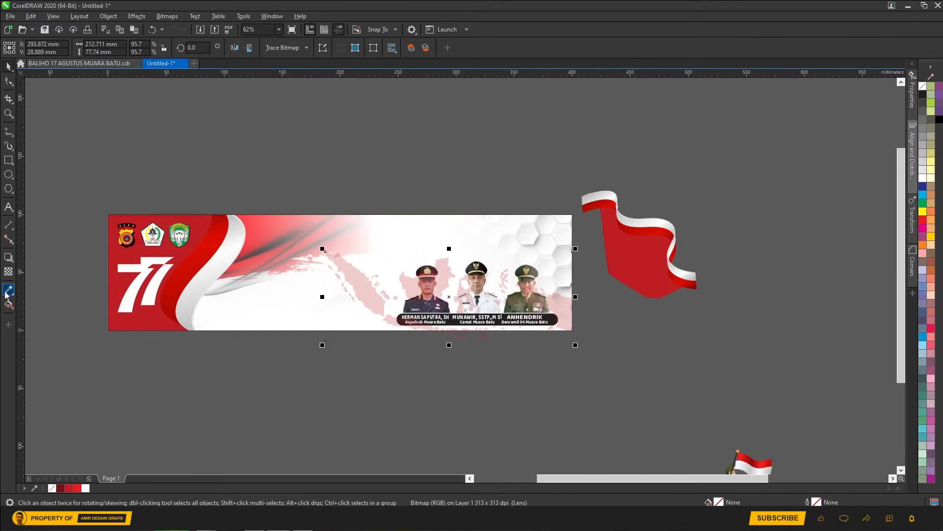
- Set the Indonesia map's uniform transparency to 90
{"action": "left_click", "coordinate": [8, 271]}
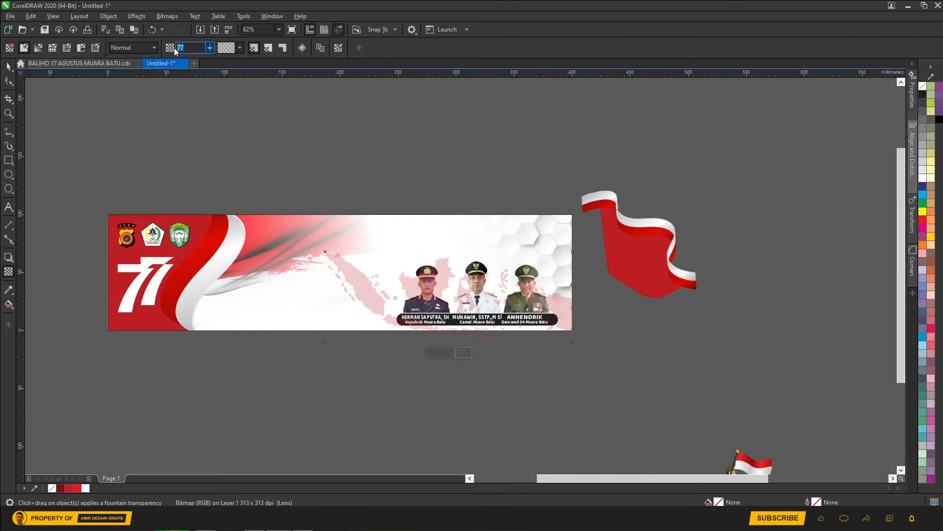
{"action": "type", "text": "90"}
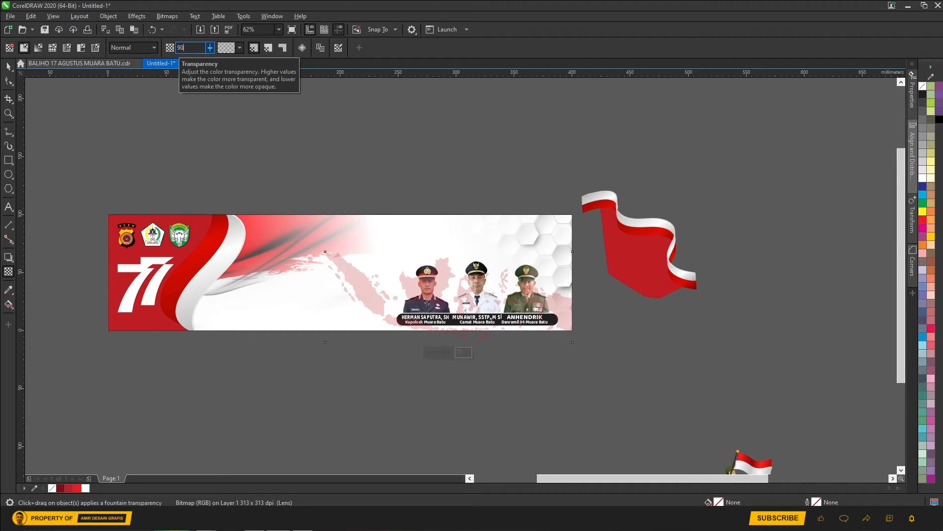
{"action": "key", "text": "Return"}
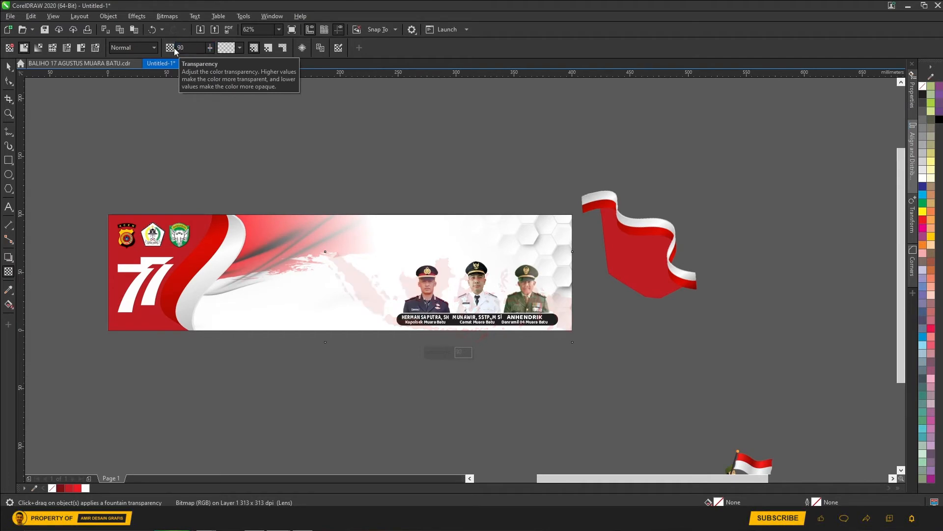
- Scale the Indonesia map down to about 189 mm wide and PowerClip it inside the banner background
{"action": "left_click", "coordinate": [9, 67]}
{"action": "left_click_drag", "start_coordinate": [322, 249], "coordinate": [376, 275]}
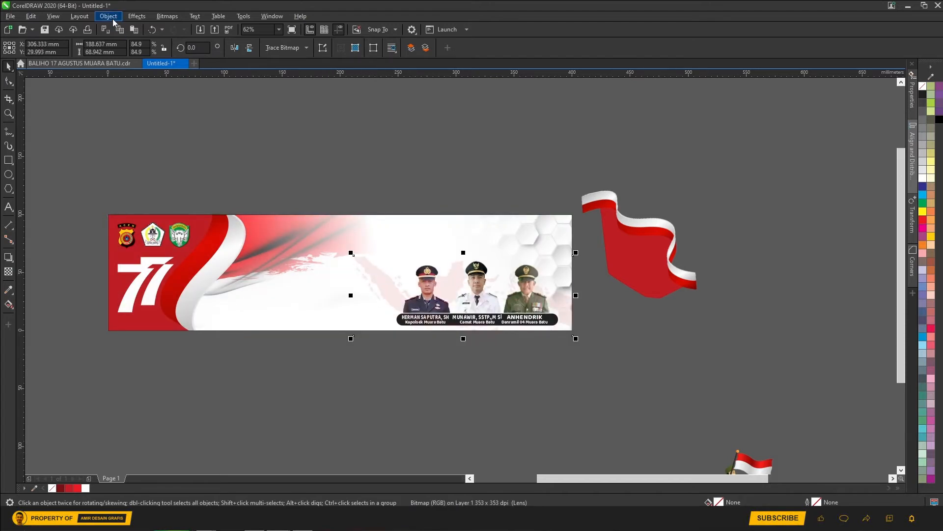
{"action": "left_click", "coordinate": [108, 16]}
{"action": "mouse_move", "coordinate": [148, 54]}
{"action": "left_click", "coordinate": [274, 58]}
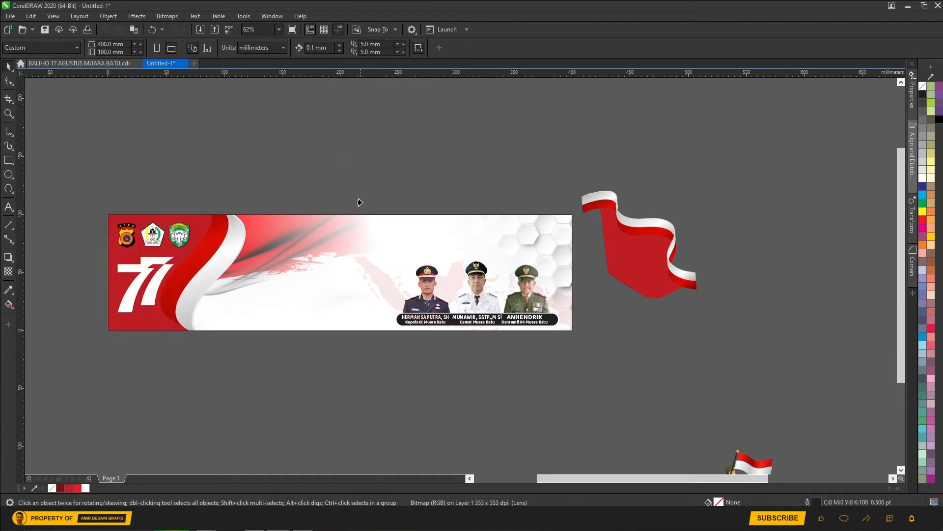
{"action": "left_click", "coordinate": [382, 231]}
{"action": "left_click", "coordinate": [490, 404]}
- Place the Garuda emblem in the banner's upper-right corner at about 34 mm wide
{"action": "scroll", "coordinate": [562, 341], "scroll_direction": "down", "scroll_amount": 2}
{"action": "left_click_drag", "start_coordinate": [562, 341], "coordinate": [560, 329]}
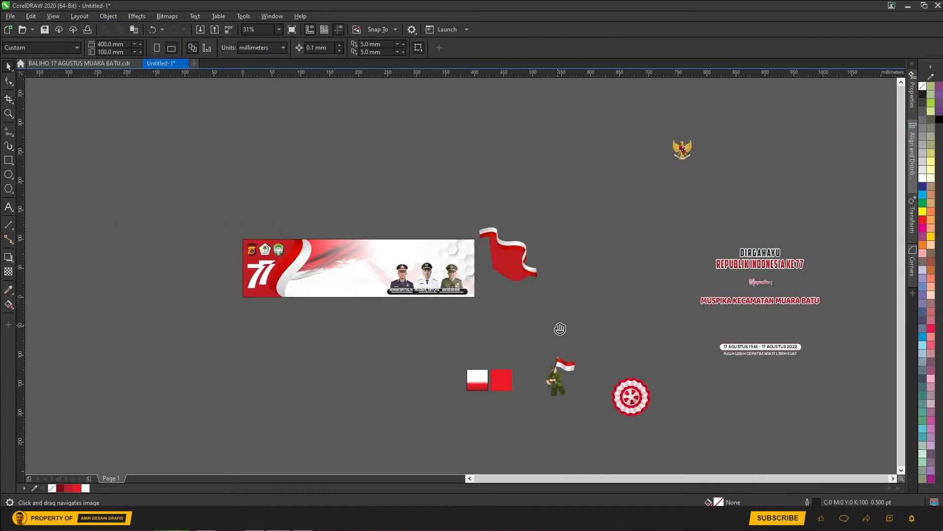
{"action": "left_click_drag", "start_coordinate": [688, 155], "coordinate": [480, 249]}
{"action": "scroll", "coordinate": [463, 256], "scroll_direction": "up", "scroll_amount": 2}
{"action": "scroll", "coordinate": [486, 242], "scroll_direction": "up", "scroll_amount": 2}
{"action": "scroll", "coordinate": [574, 290], "scroll_direction": "down", "scroll_amount": 4}
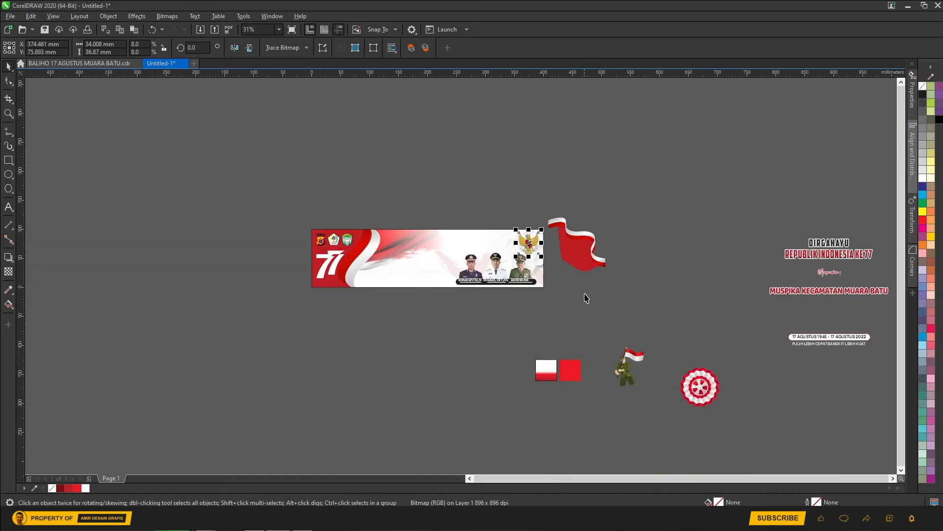
{"action": "left_click", "coordinate": [656, 271]}
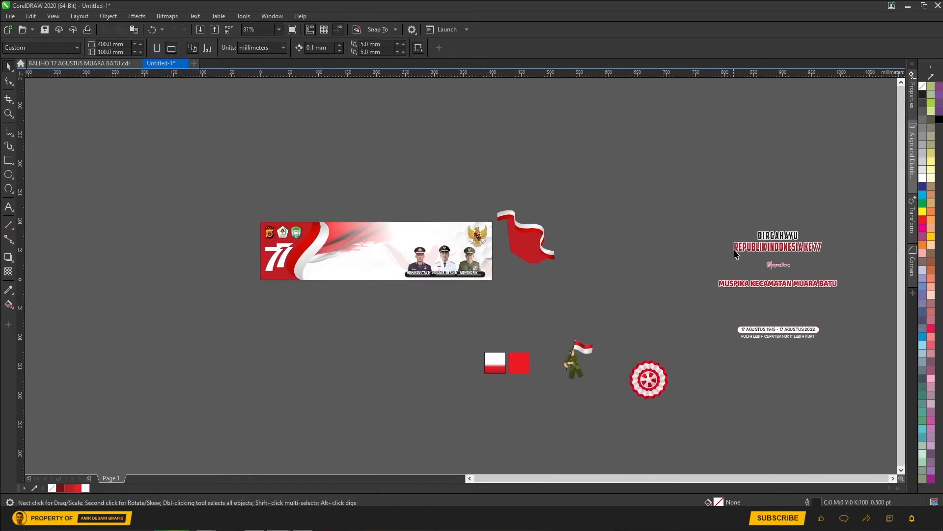
- Move the MUSPIKA KECAMATAN MUARA BATU text to the banner's upper edge and enlarge it to about 223 mm wide
{"action": "left_click", "coordinate": [781, 237]}
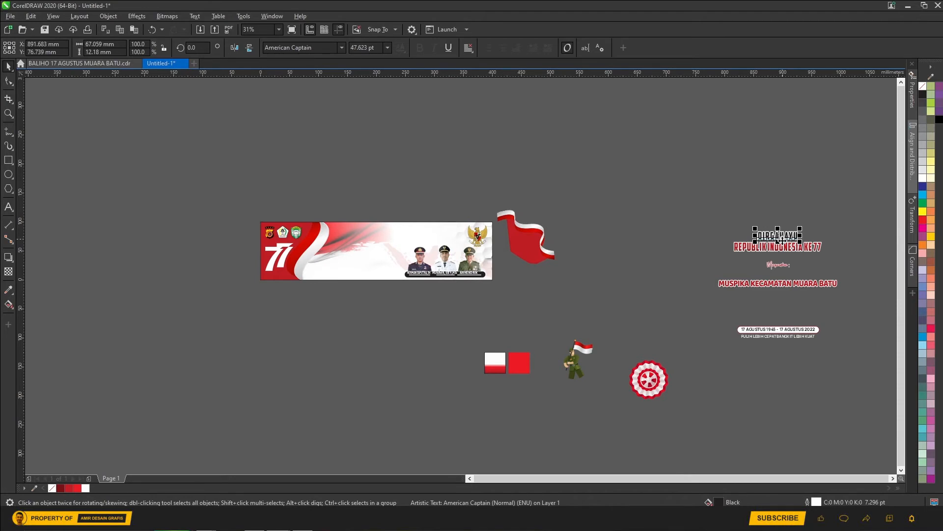
{"action": "left_click_drag", "start_coordinate": [789, 289], "coordinate": [407, 238]}
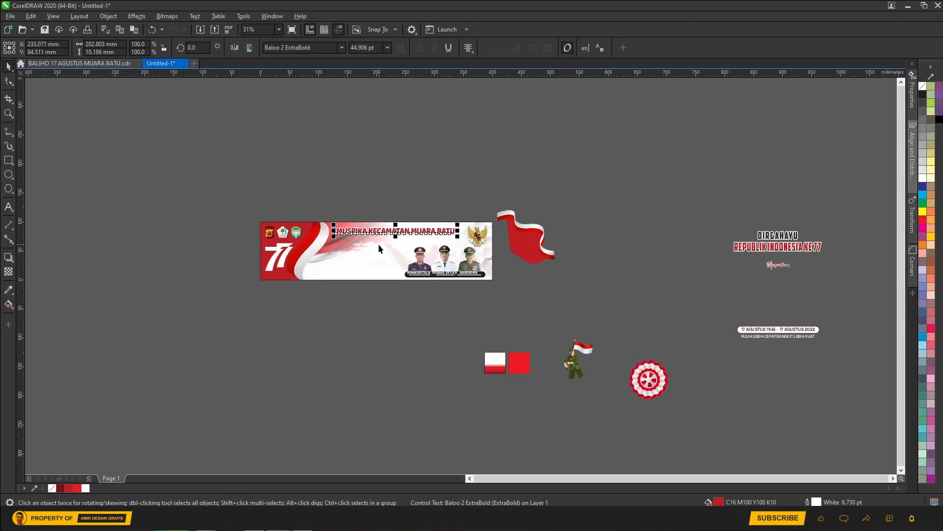
{"action": "scroll", "coordinate": [376, 242], "scroll_direction": "up", "scroll_amount": 2}
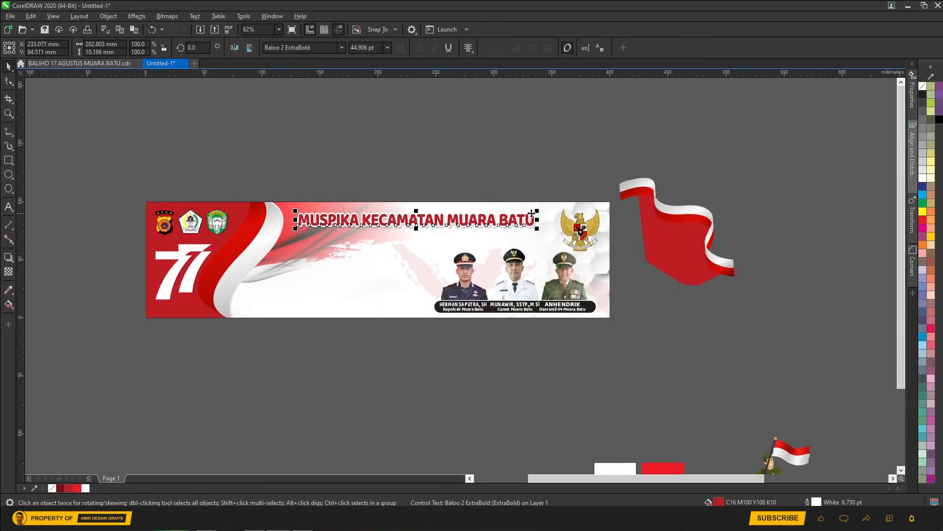
{"action": "mouse_move", "coordinate": [540, 208]}
{"action": "left_mouse_down"}
{"action": "mouse_move", "coordinate": [563, 205]}
{"action": "mouse_move", "coordinate": [553, 208]}
{"action": "left_mouse_up"}
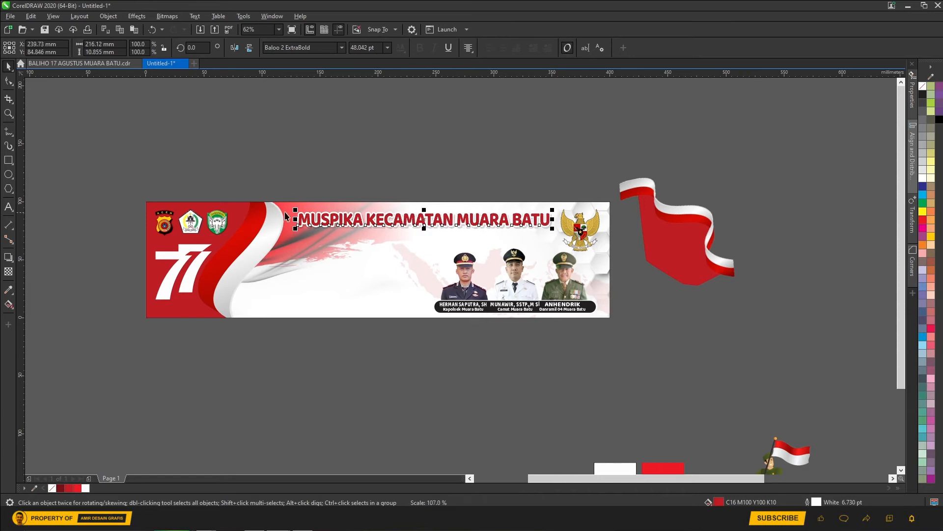
{"action": "left_click_drag", "start_coordinate": [295, 209], "coordinate": [288, 209]}
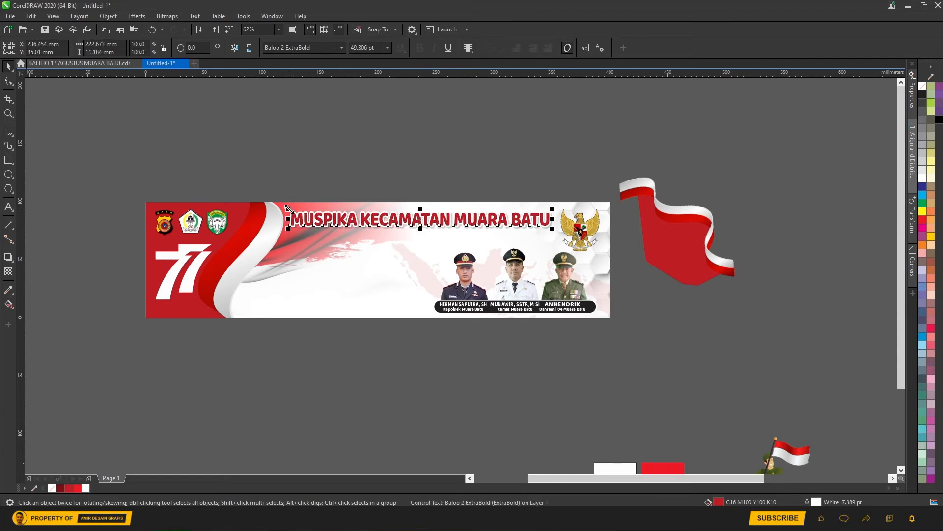
- Move the DIRGAHAYU and REPUBLIK INDONESIA KE 77 texts together beneath the banner title and enlarge them slightly
{"action": "scroll", "coordinate": [512, 325], "scroll_direction": "down", "scroll_amount": 2}
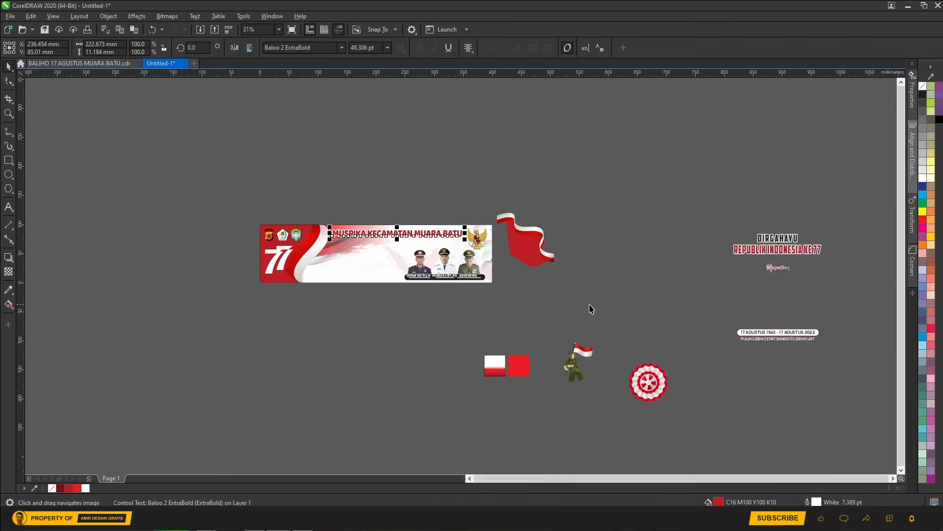
{"action": "left_click", "coordinate": [594, 307]}
{"action": "left_click_drag", "start_coordinate": [702, 213], "coordinate": [389, 265]}
{"action": "scroll", "coordinate": [389, 266], "scroll_direction": "up", "scroll_amount": 2}
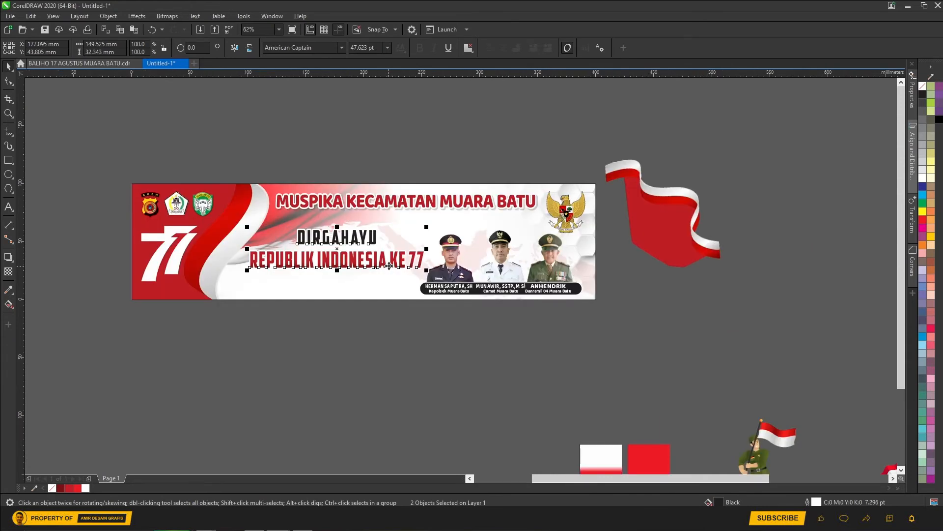
{"action": "left_click_drag", "start_coordinate": [427, 228], "coordinate": [433, 227]}
- Shift the officials' portrait group and the Garuda emblem slightly toward the banner's right edge
{"action": "left_click", "coordinate": [472, 262]}
{"action": "left_click_drag", "start_coordinate": [501, 261], "coordinate": [511, 261]}
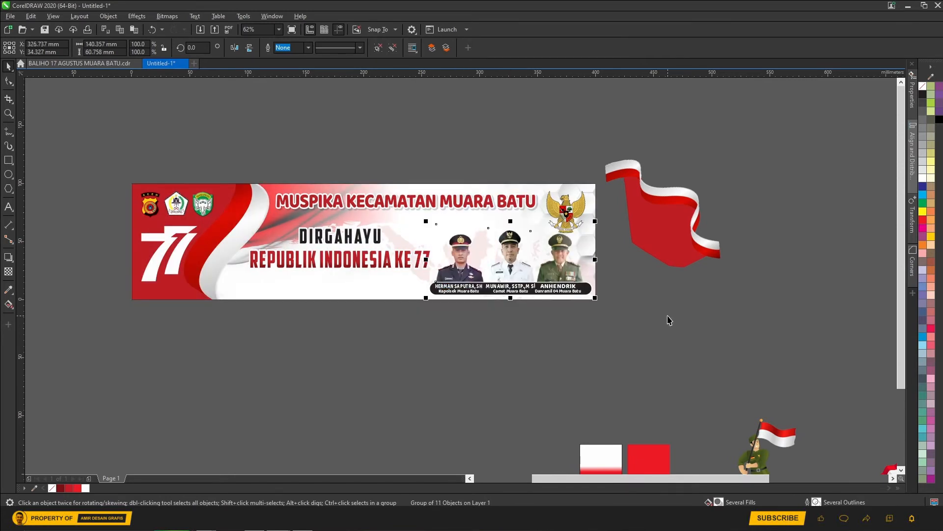
{"action": "key", "text": "Escape"}
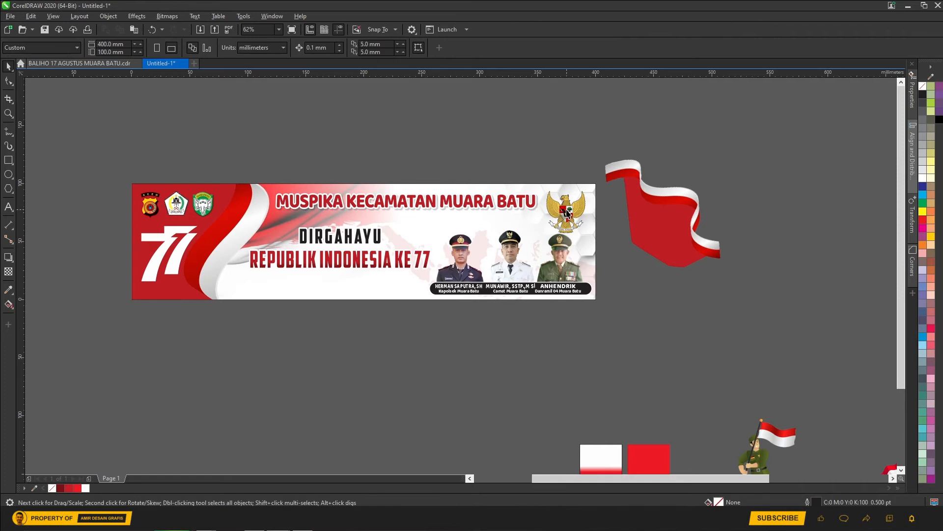
{"action": "scroll", "coordinate": [569, 212], "scroll_direction": "up", "scroll_amount": 2}
{"action": "left_click", "coordinate": [565, 203]}
{"action": "scroll", "coordinate": [564, 203], "scroll_direction": "down", "scroll_amount": 2}
- Raise the DIRGAHAYU and REPUBLIK INDONESIA KE 77 texts together and enlarge them toward the portraits
{"action": "left_click", "coordinate": [317, 239]}
{"action": "left_click", "coordinate": [332, 253], "text": "shift"}
{"action": "left_click_drag", "start_coordinate": [343, 237], "coordinate": [343, 236]}
{"action": "left_click_drag", "start_coordinate": [417, 222], "coordinate": [430, 219]}
{"action": "left_click", "coordinate": [470, 341]}
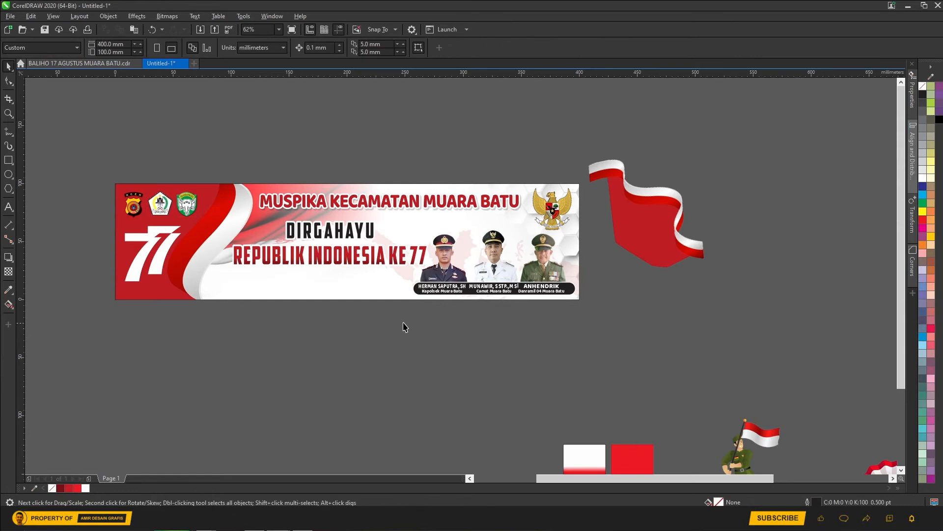
- Move the Mengucapkan script text onto the banner, just below the start of the title
{"action": "scroll", "coordinate": [377, 296], "scroll_direction": "down", "scroll_amount": 2}
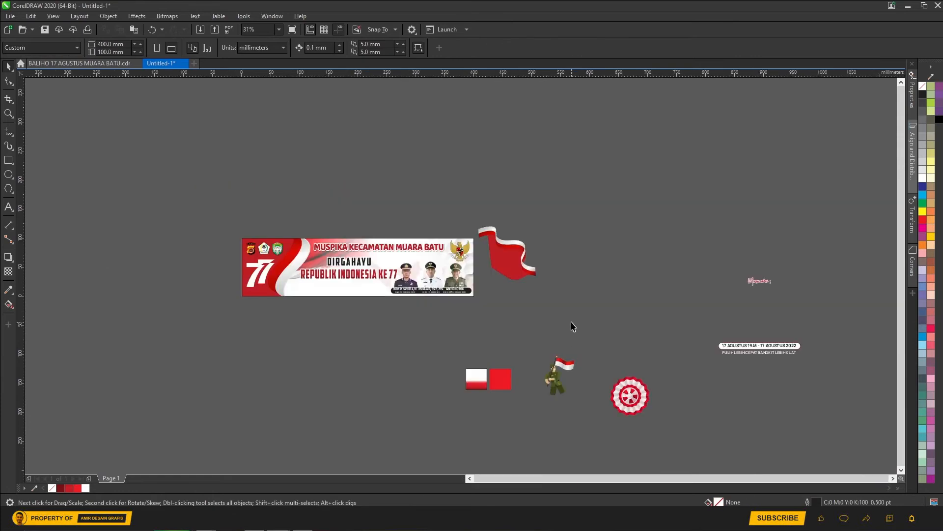
{"action": "mouse_move", "coordinate": [755, 287]}
{"action": "left_mouse_down"}
{"action": "mouse_move", "coordinate": [391, 265]}
{"action": "mouse_move", "coordinate": [518, 244]}
{"action": "mouse_move", "coordinate": [298, 213]}
{"action": "mouse_move", "coordinate": [200, 239]}
{"action": "left_mouse_up"}
{"action": "scroll", "coordinate": [391, 265], "scroll_direction": "up", "scroll_amount": 2}
{"action": "scroll", "coordinate": [439, 250], "scroll_direction": "up", "scroll_amount": 2}
- Enlarge the DIRGAHAYU text to about 102 mm wide and align its right edge with REPUBLIK INDONESIA KE 77
{"action": "left_click", "coordinate": [306, 274]}
{"action": "left_click_drag", "start_coordinate": [352, 241], "coordinate": [448, 258]}
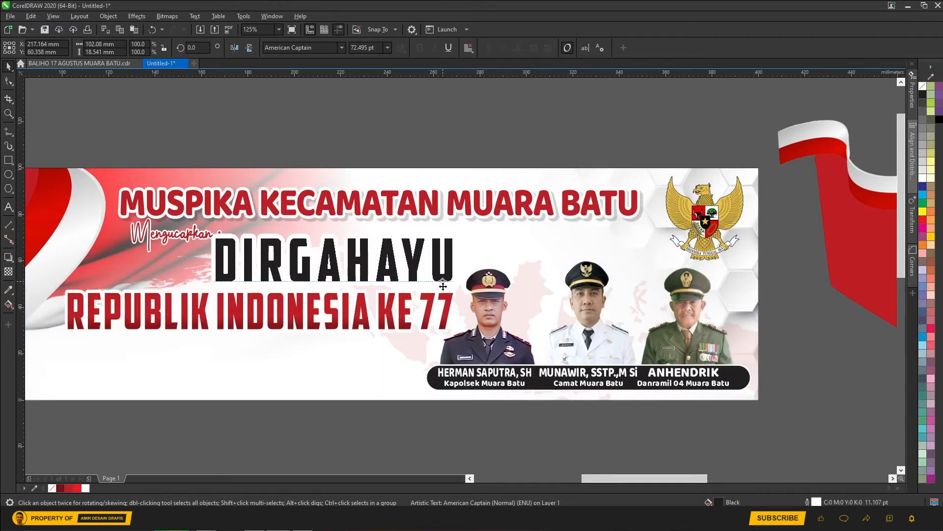
{"action": "left_click", "coordinate": [403, 304], "text": "shift"}
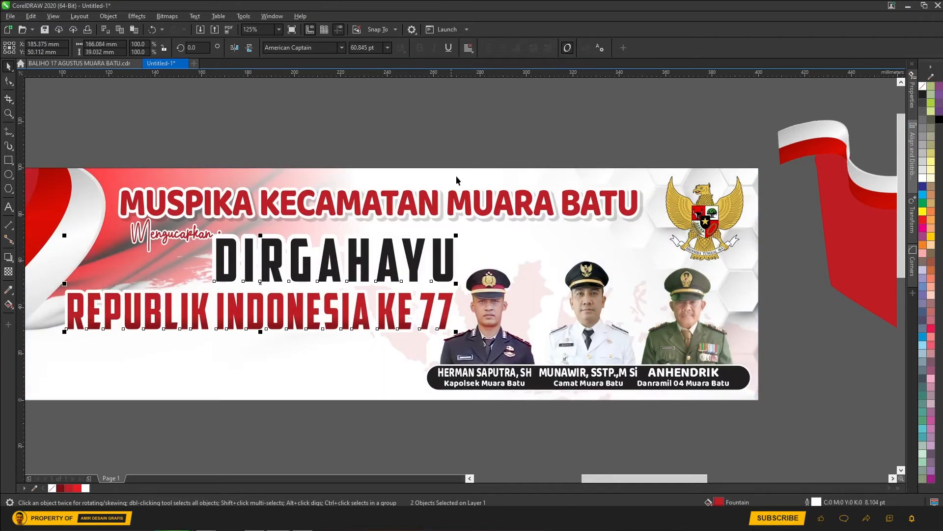
- Move the Mengucapkan text into the space directly before DIRGAHAYU
{"action": "left_click_drag", "start_coordinate": [187, 242], "coordinate": [175, 250]}
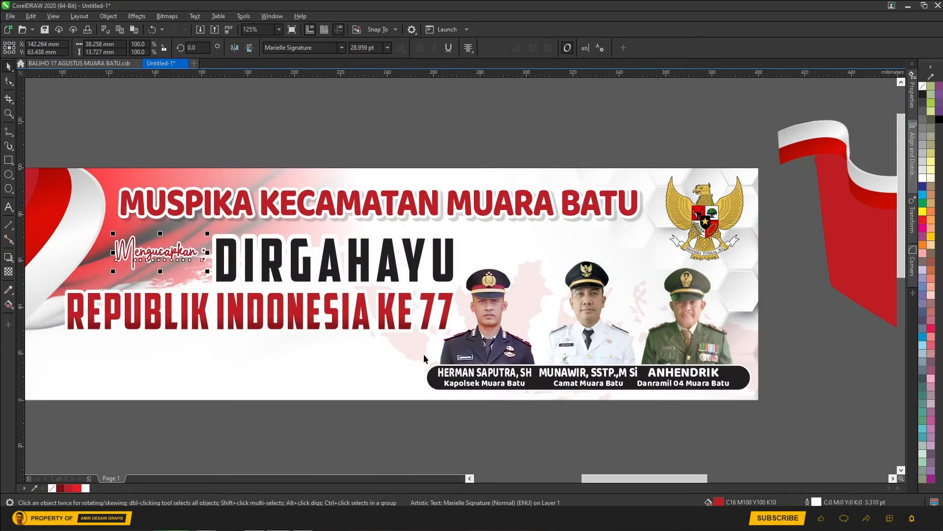
{"action": "left_click", "coordinate": [522, 436]}
- Move the 17 AGUSTUS 1945 - 17 AGUSTUS 2022 label and its slogan beneath REPUBLIK INDONESIA KE 77
{"action": "scroll", "coordinate": [568, 396], "scroll_direction": "down", "scroll_amount": 2}
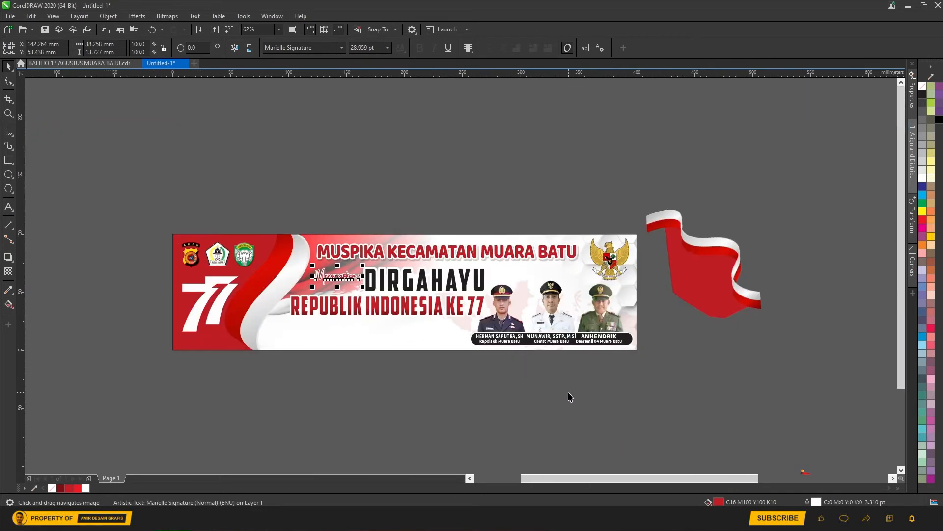
{"action": "left_click_drag", "start_coordinate": [744, 390], "coordinate": [623, 332]}
{"action": "scroll", "coordinate": [590, 315], "scroll_direction": "down", "scroll_amount": 2}
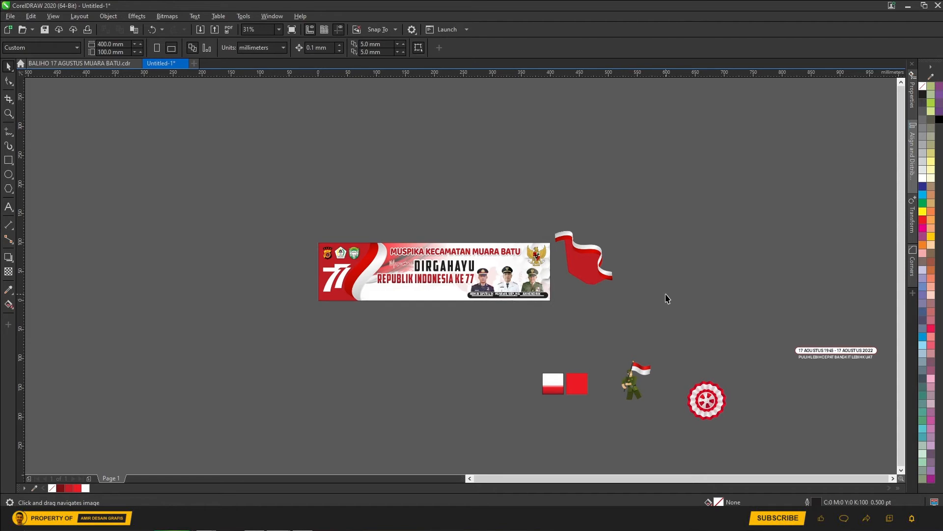
{"action": "left_click_drag", "start_coordinate": [738, 317], "coordinate": [445, 296]}
{"action": "scroll", "coordinate": [447, 298], "scroll_direction": "up", "scroll_amount": 4}
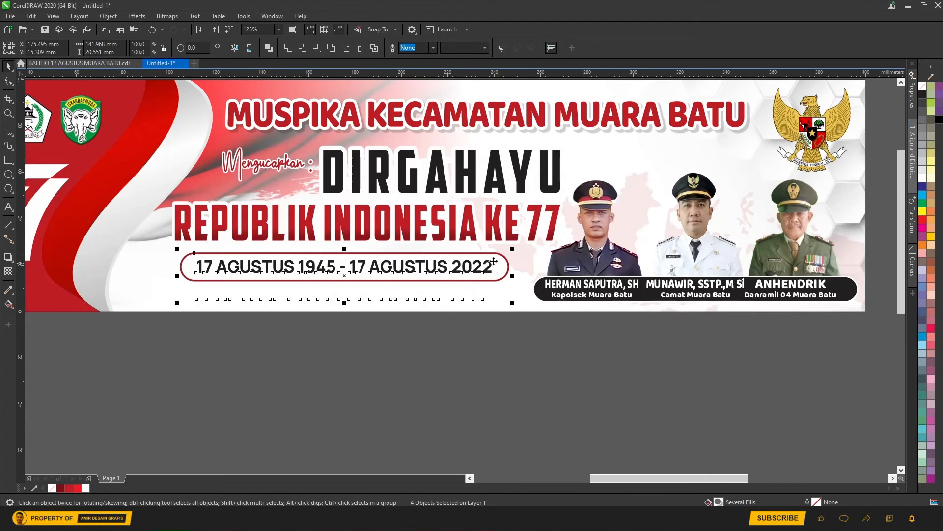
- Enlarge the date label and slogan slightly and centre them horizontally on REPUBLIK INDONESIA KE 77
{"action": "left_click_drag", "start_coordinate": [512, 249], "coordinate": [519, 249]}
{"action": "left_click", "coordinate": [408, 227], "text": "shift"}
{"action": "key", "text": "c"}
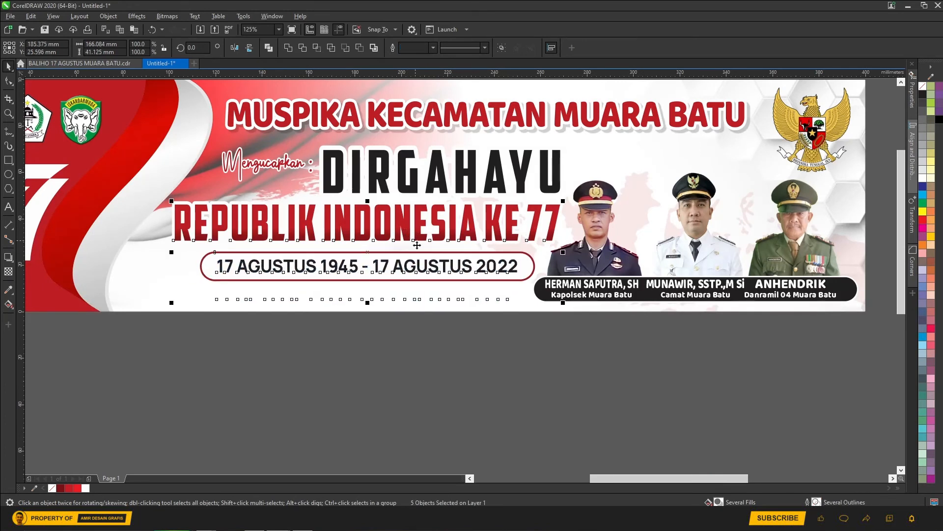
- Fill the PULIH LEBIH CEPAT BANGKIT LEBIH KUAT slogan with red, C0 M100 Y100 K0
{"action": "left_click", "coordinate": [476, 346]}
{"action": "left_click", "coordinate": [451, 297]}
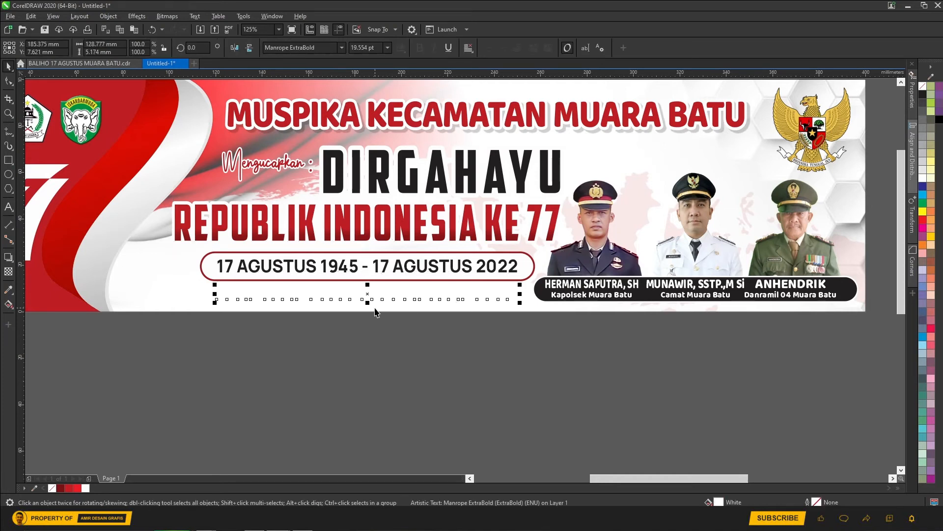
{"action": "left_click", "coordinate": [77, 487]}
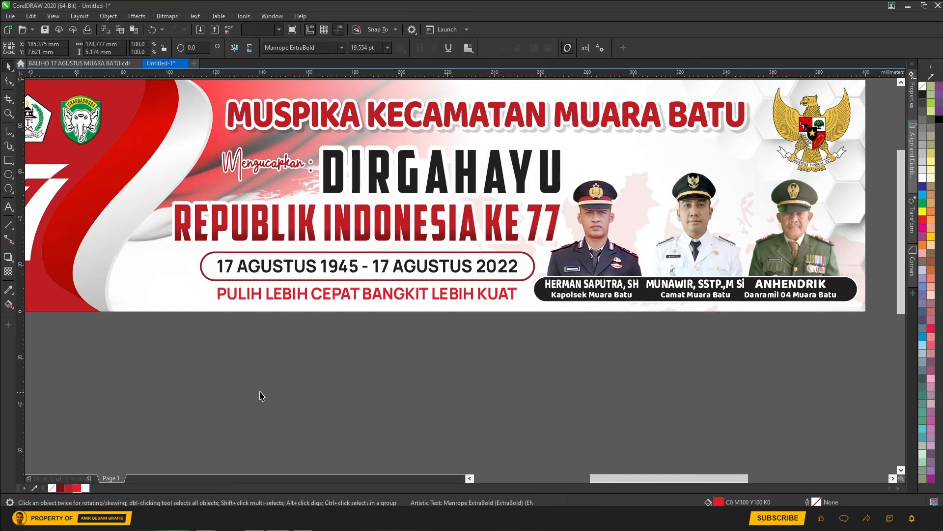
{"action": "left_click", "coordinate": [313, 386]}
{"action": "left_click_drag", "start_coordinate": [571, 382], "coordinate": [135, 190]}
{"action": "left_click", "coordinate": [495, 357]}
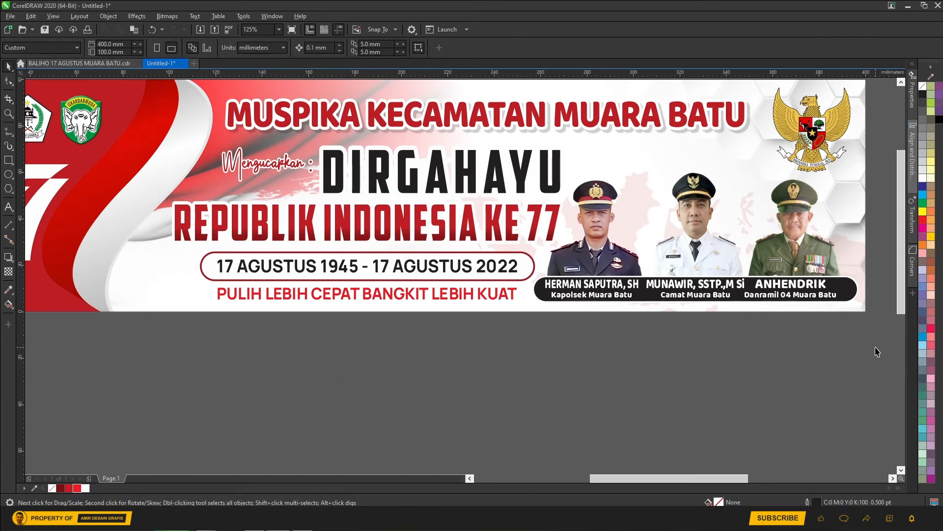
- Stretch the REPUBLIK INDONESIA KE 77 text slightly wider on its left side, towards the wavy flag
{"action": "scroll", "coordinate": [634, 324], "scroll_direction": "down", "scroll_amount": 2}
{"action": "left_click_drag", "start_coordinate": [579, 373], "coordinate": [555, 370]}
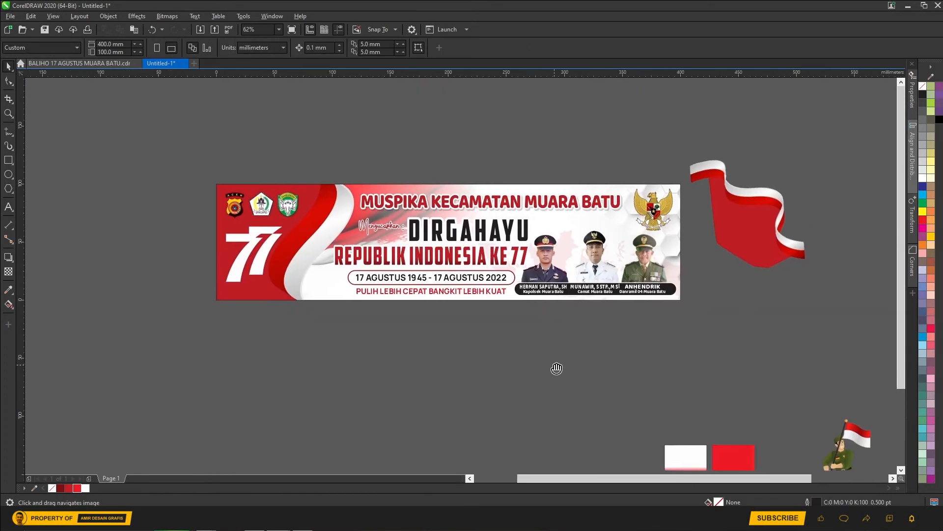
{"action": "left_click", "coordinate": [479, 259]}
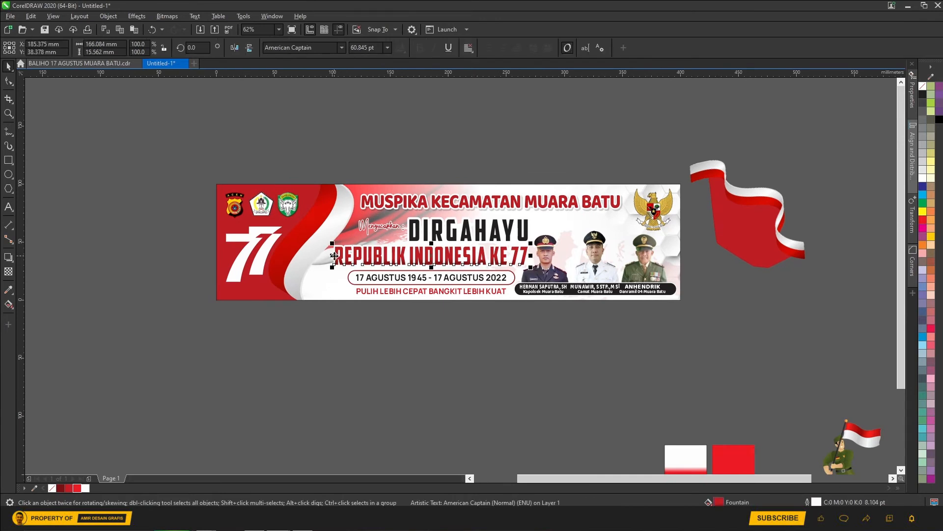
{"action": "left_click_drag", "start_coordinate": [333, 255], "coordinate": [329, 256]}
{"action": "left_click", "coordinate": [425, 312]}
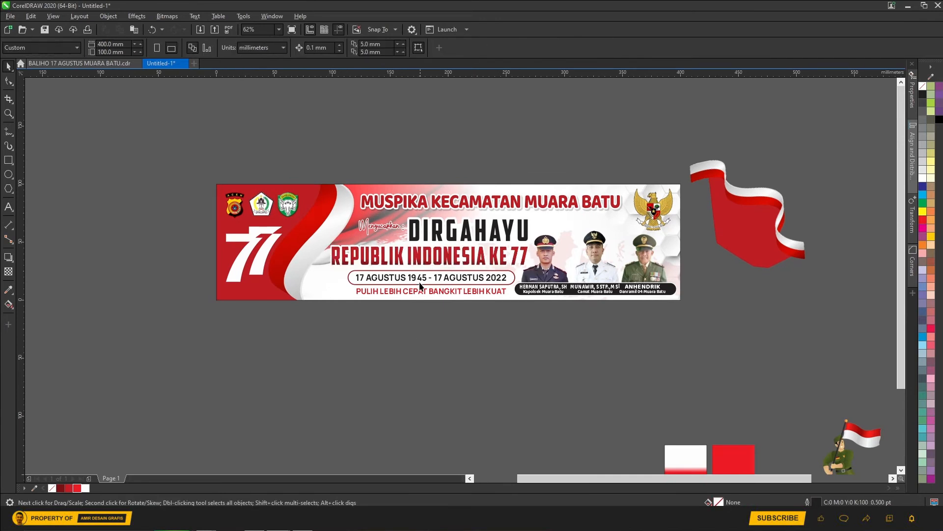
- Shift the Mengucapkan text slightly up and left, and enlarge DIRGAHAYU a little while raising it above REPUBLIK INDONESIA KE 77
{"action": "scroll", "coordinate": [359, 220], "scroll_direction": "up", "scroll_amount": 2}
{"action": "left_click", "coordinate": [398, 224]}
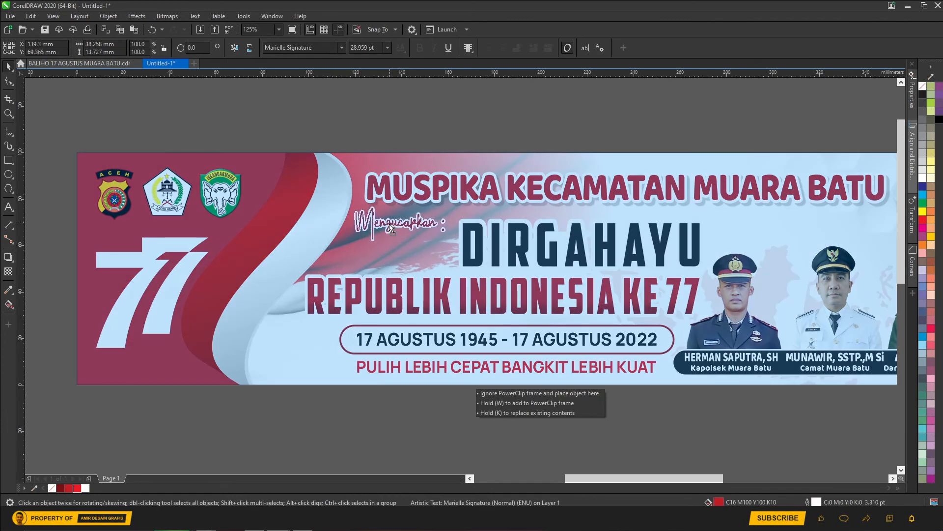
{"action": "left_click", "coordinate": [470, 238]}
{"action": "left_click_drag", "start_coordinate": [459, 243], "coordinate": [450, 243]}
{"action": "left_click_drag", "start_coordinate": [577, 220], "coordinate": [607, 230]}
{"action": "left_click", "coordinate": [655, 432]}
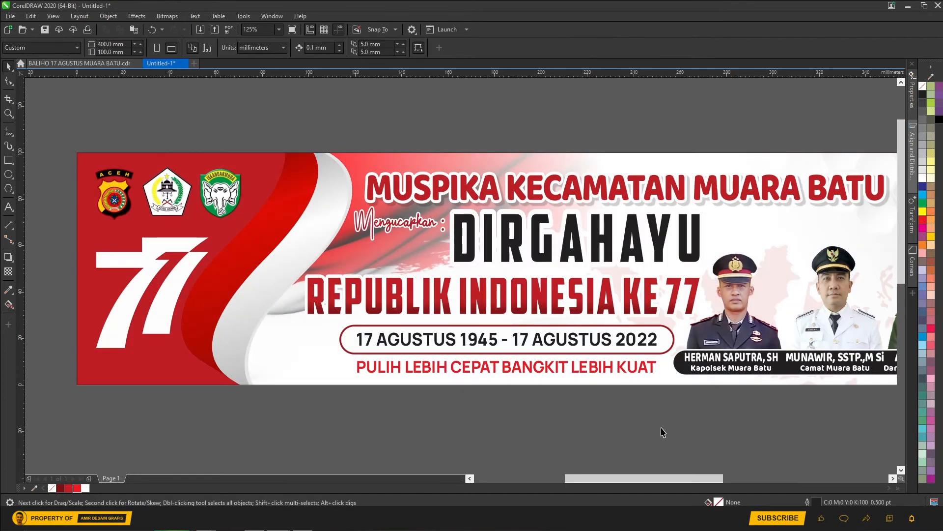
- Move the flag-carrying soldier figure onto the banner's lower edge, between the wavy flag and the date label
{"action": "scroll", "coordinate": [428, 366], "scroll_direction": "down", "scroll_amount": 3}
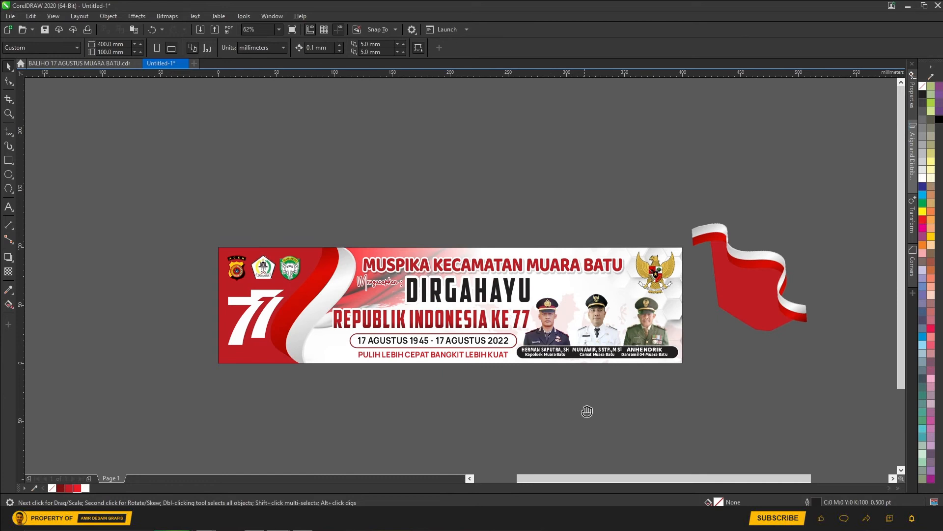
{"action": "left_click_drag", "start_coordinate": [585, 411], "coordinate": [496, 348]}
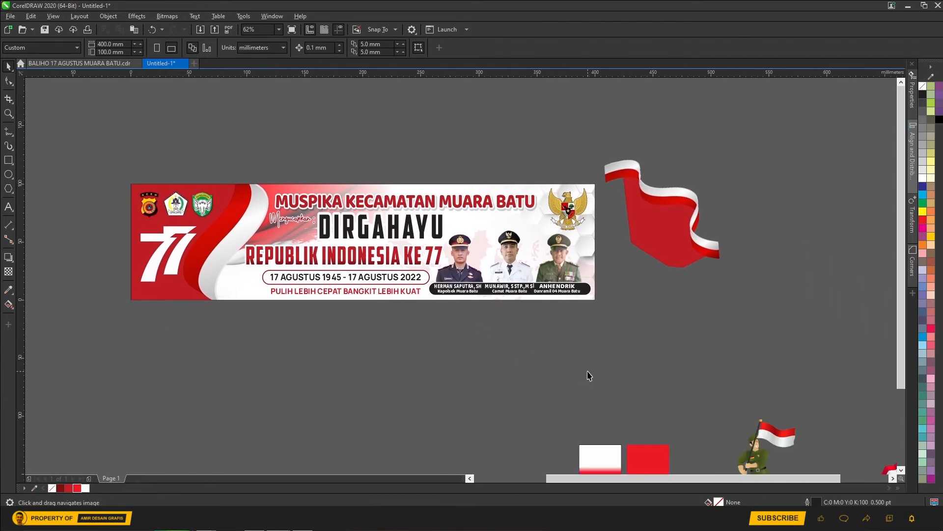
{"action": "left_click_drag", "start_coordinate": [756, 444], "coordinate": [238, 293]}
{"action": "scroll", "coordinate": [244, 305], "scroll_direction": "up", "scroll_amount": 2}
{"action": "left_click_drag", "start_coordinate": [311, 391], "coordinate": [290, 363]}
{"action": "left_click_drag", "start_coordinate": [236, 328], "coordinate": [230, 273]}
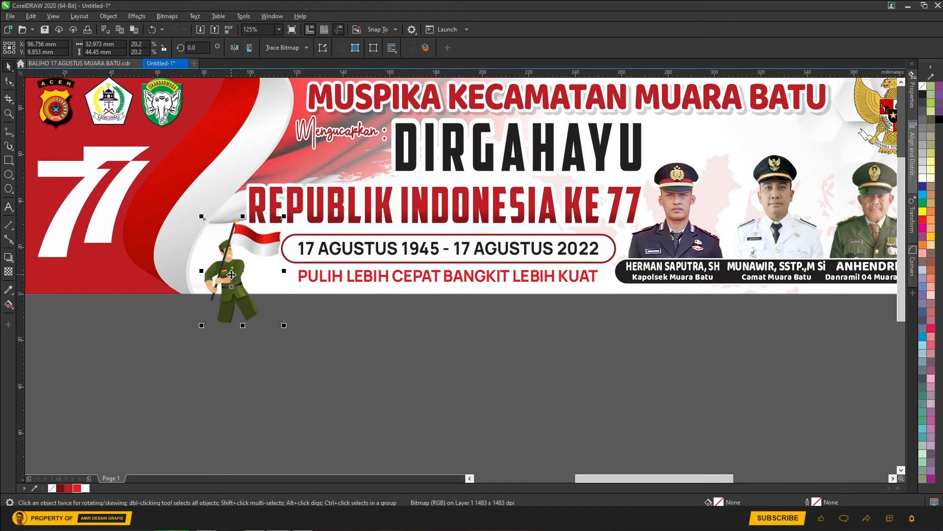
- PowerClip the soldier figure inside the banner rectangle
{"action": "left_click", "coordinate": [108, 16]}
{"action": "mouse_move", "coordinate": [123, 57]}
{"action": "left_click", "coordinate": [263, 54]}
{"action": "left_click", "coordinate": [666, 130]}
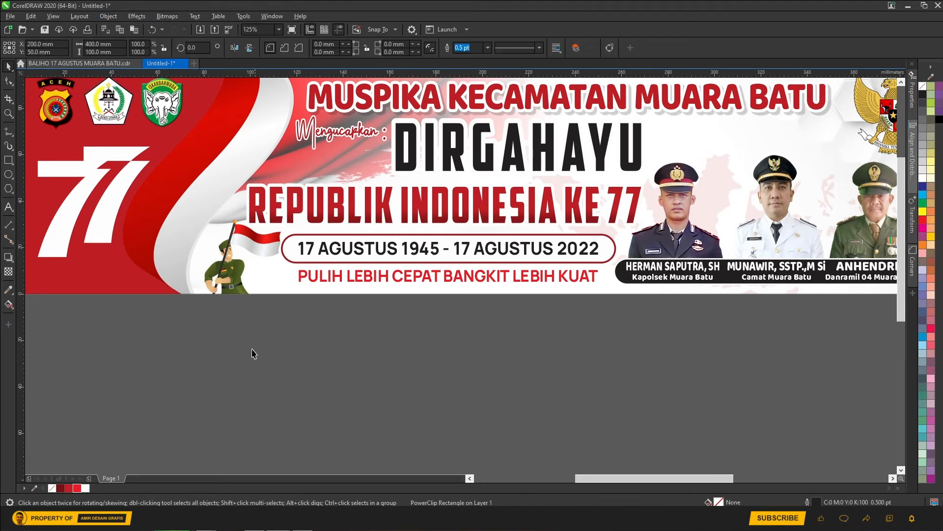
- Place the red-and-white rosette on the banner's top edge above the wavy flag and scale it to about 53 mm wide
{"action": "scroll", "coordinate": [259, 303], "scroll_direction": "down", "scroll_amount": 2}
{"action": "left_click_drag", "start_coordinate": [312, 337], "coordinate": [331, 344]}
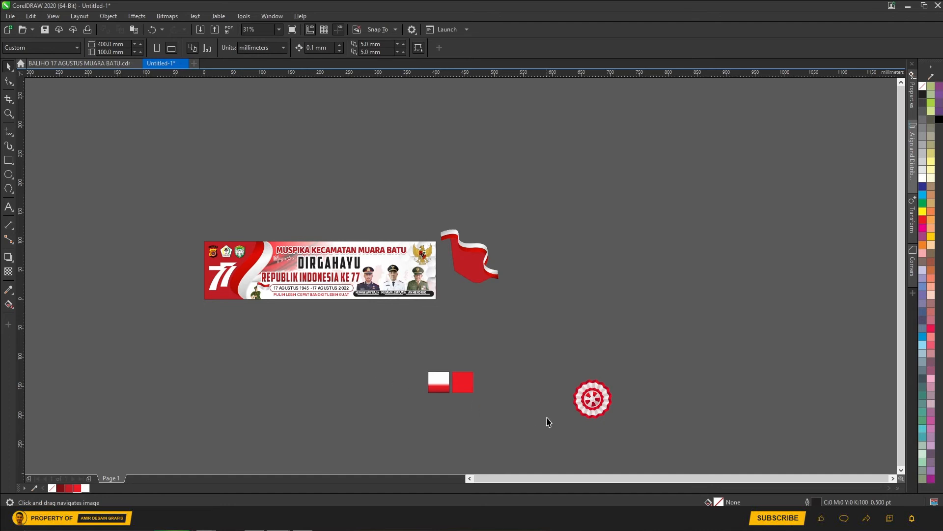
{"action": "key", "text": "ctrl+v"}
{"action": "left_click_drag", "start_coordinate": [305, 356], "coordinate": [231, 313]}
{"action": "left_click_drag", "start_coordinate": [270, 247], "coordinate": [269, 239]}
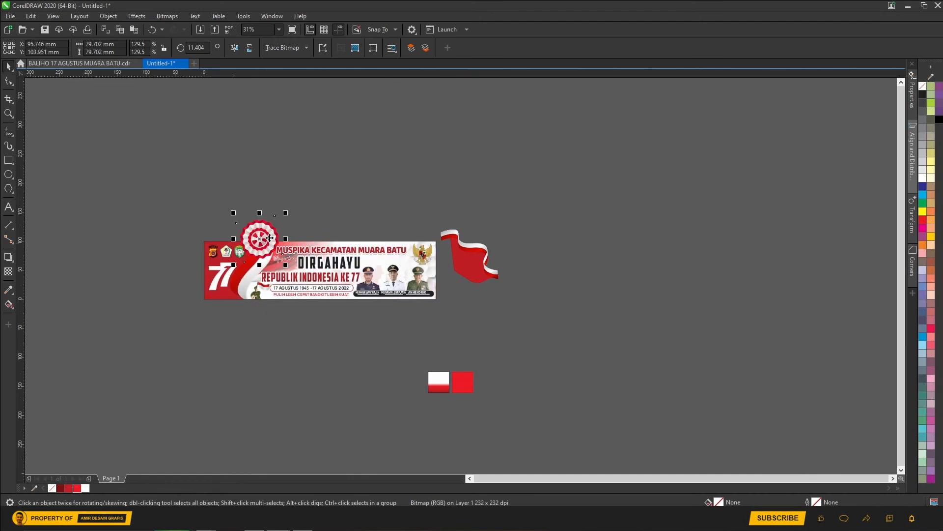
{"action": "scroll", "coordinate": [270, 239], "scroll_direction": "up", "scroll_amount": 2}
{"action": "left_click_drag", "start_coordinate": [299, 191], "coordinate": [281, 208]}
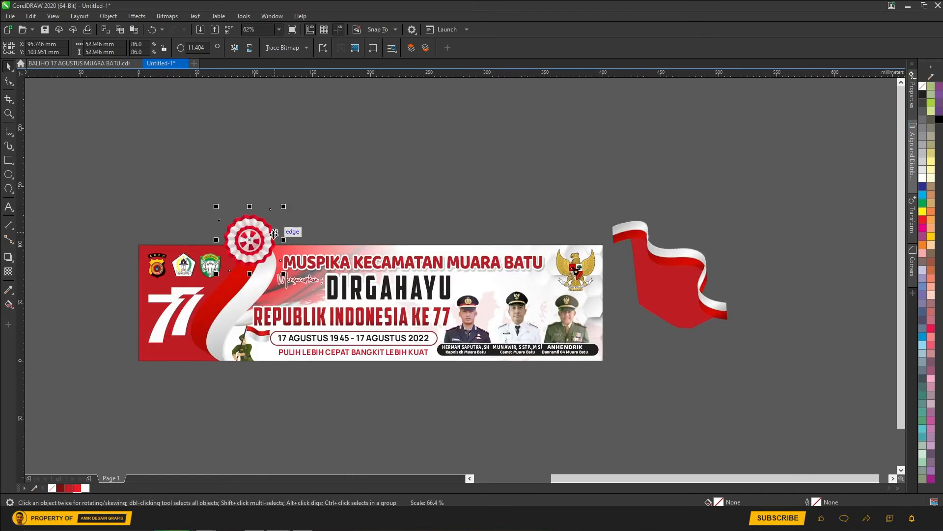
{"action": "scroll", "coordinate": [259, 250], "scroll_direction": "up", "scroll_amount": 4}
{"action": "scroll", "coordinate": [294, 237], "scroll_direction": "down", "scroll_amount": 4}
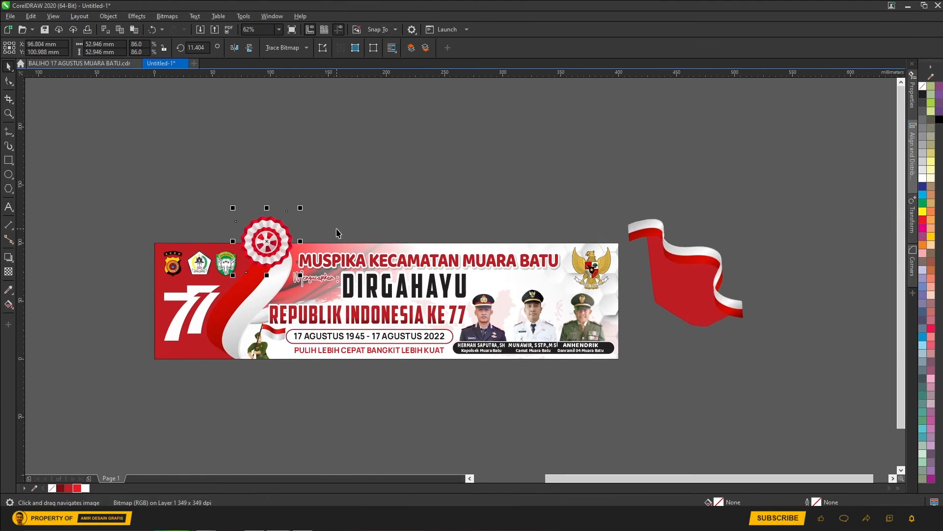
- PowerClip the rosette inside the banner rectangle
{"action": "left_click", "coordinate": [108, 15]}
{"action": "mouse_move", "coordinate": [123, 53]}
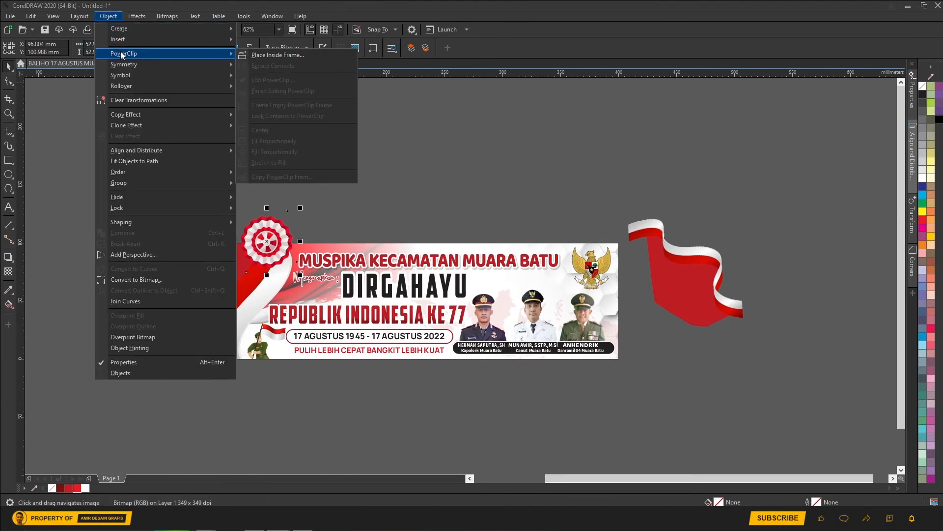
{"action": "left_click", "coordinate": [266, 55]}
{"action": "left_click", "coordinate": [393, 245]}
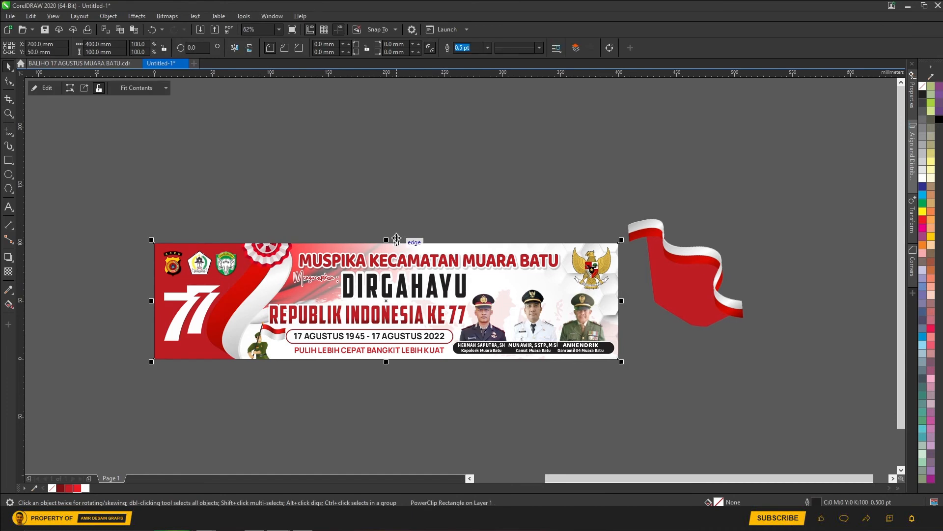
{"action": "left_click", "coordinate": [397, 211]}
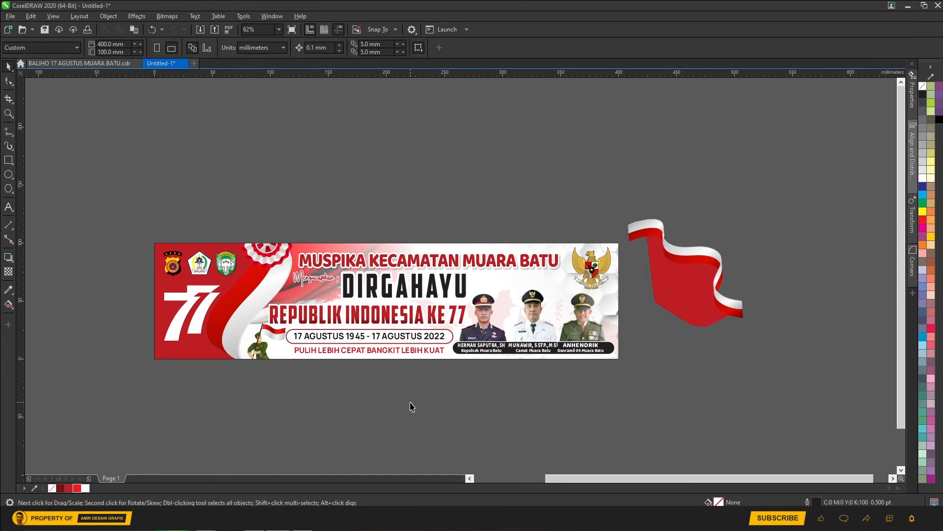
- Mirror the spare red-and-white flag group beside the banner horizontally
{"action": "left_click", "coordinate": [680, 289]}
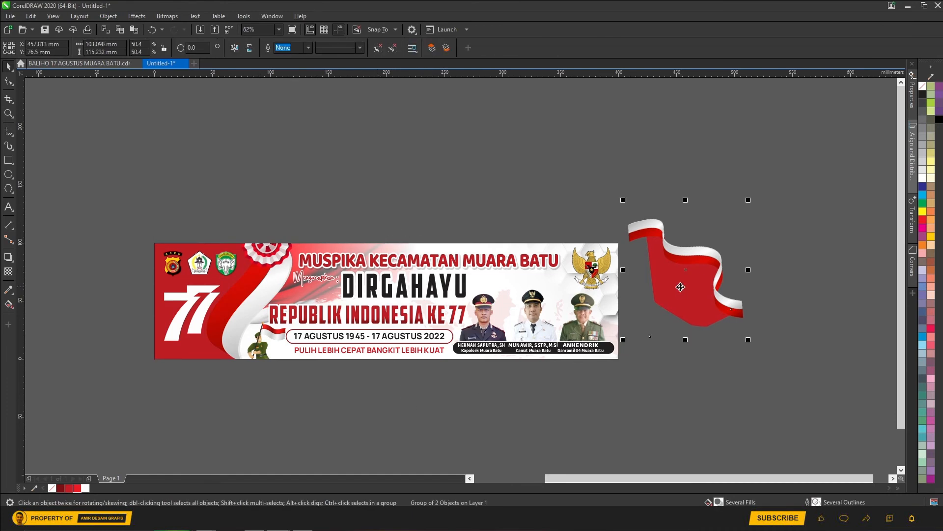
{"action": "left_click", "coordinate": [235, 51]}
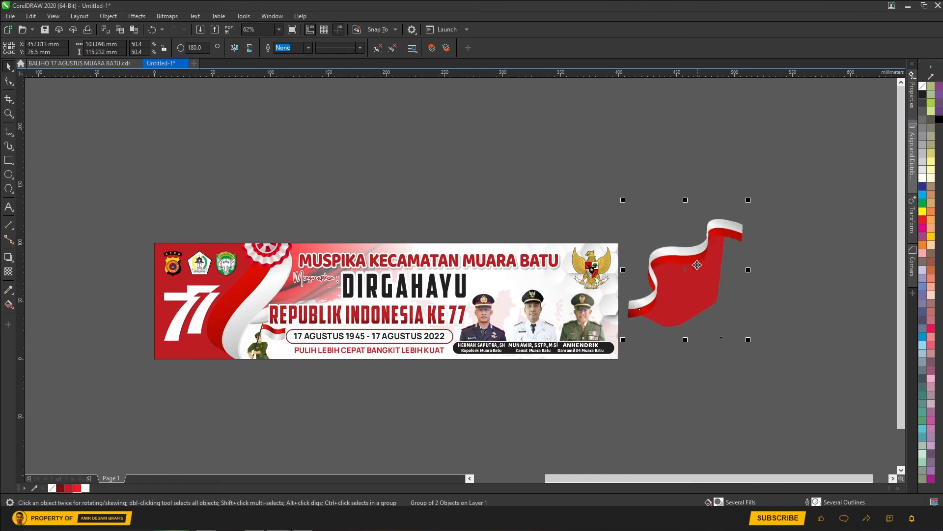
- Open the banner's PowerClip contents for editing and move the faint Indonesia map slightly down, to Y 47 mm
{"action": "left_click", "coordinate": [505, 293]}
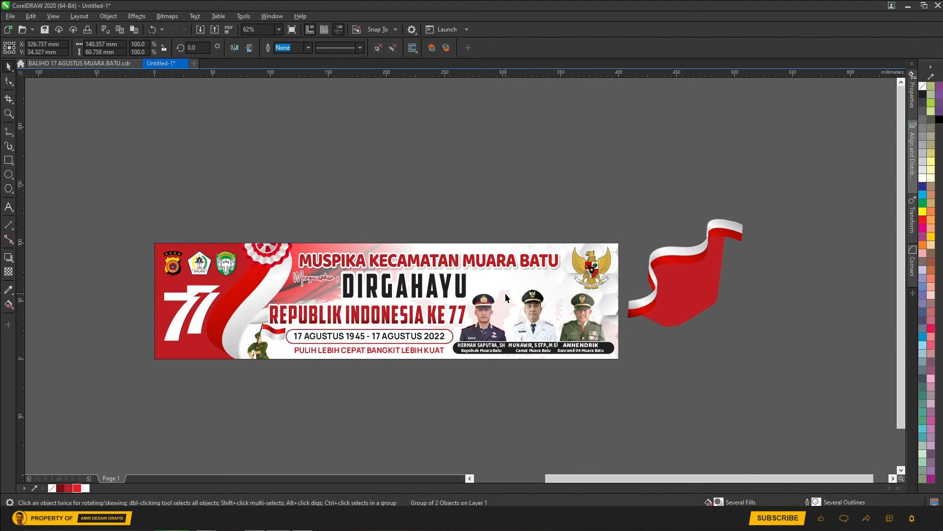
{"action": "double_click", "coordinate": [500, 277]}
{"action": "left_click", "coordinate": [500, 303]}
{"action": "left_click_drag", "start_coordinate": [501, 292], "coordinate": [501, 287]}
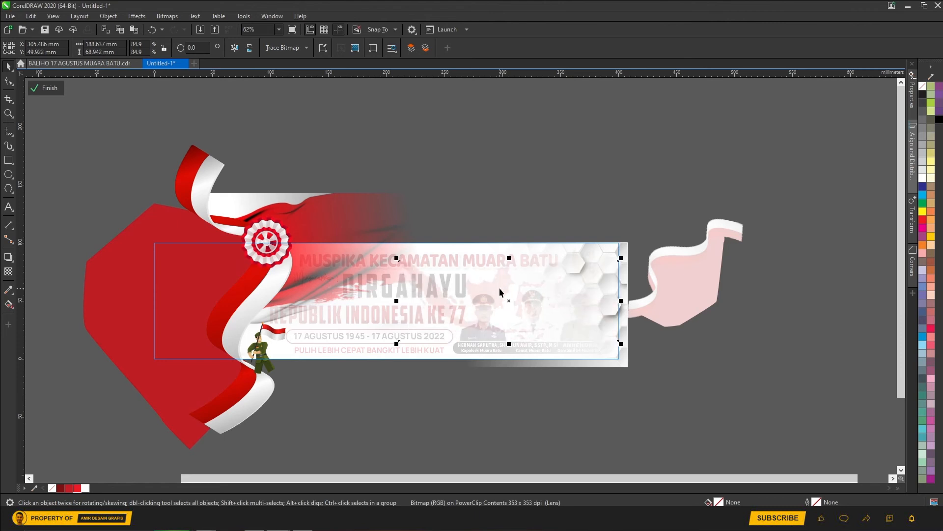
{"action": "left_click_drag", "start_coordinate": [509, 301], "coordinate": [509, 304]}
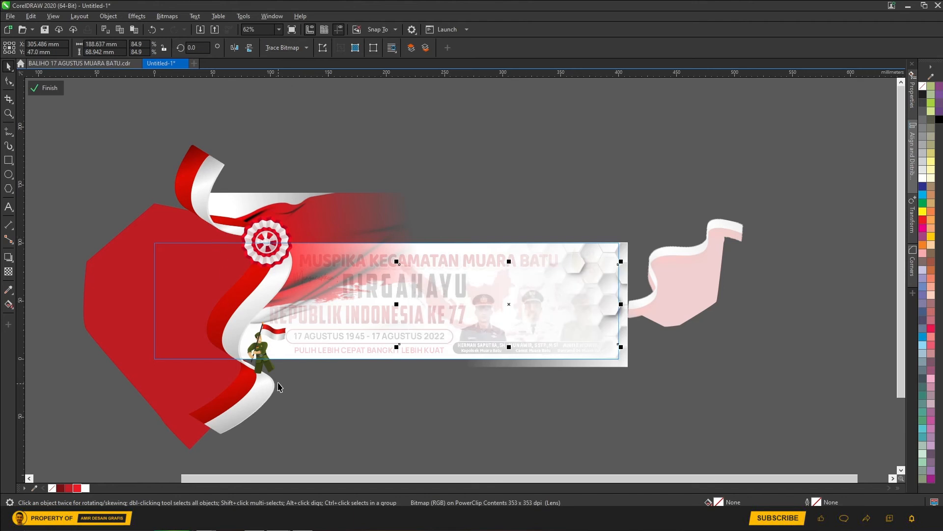
- Move the soldier figure slightly up and right inside the PowerClip, and finish editing the contents
{"action": "left_click", "coordinate": [262, 355]}
{"action": "scroll", "coordinate": [260, 352], "scroll_direction": "up", "scroll_amount": 3}
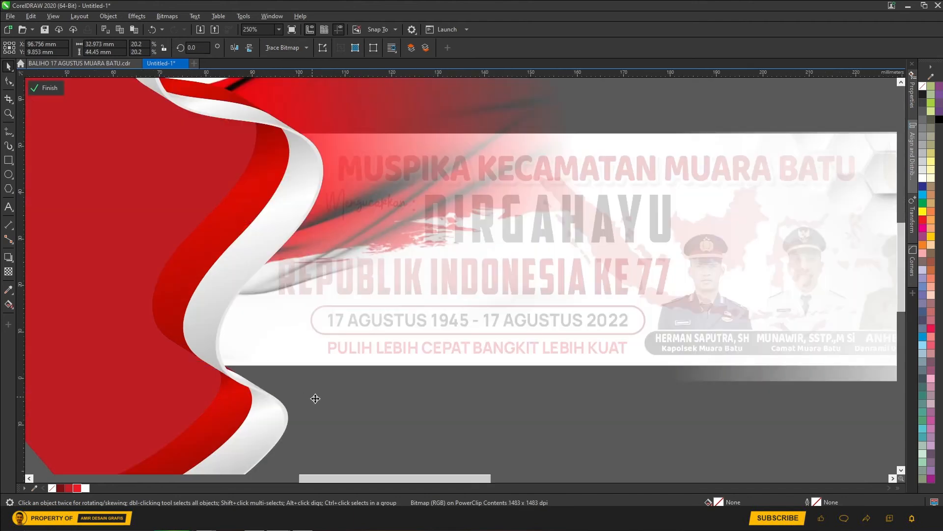
{"action": "left_click_drag", "start_coordinate": [255, 336], "coordinate": [278, 318]}
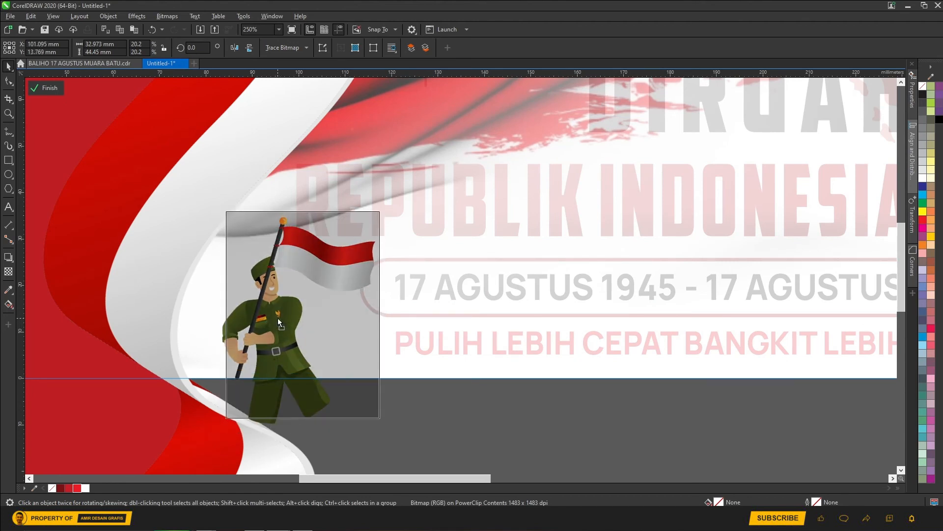
{"action": "left_click", "coordinate": [47, 88]}
{"action": "left_click", "coordinate": [340, 307]}
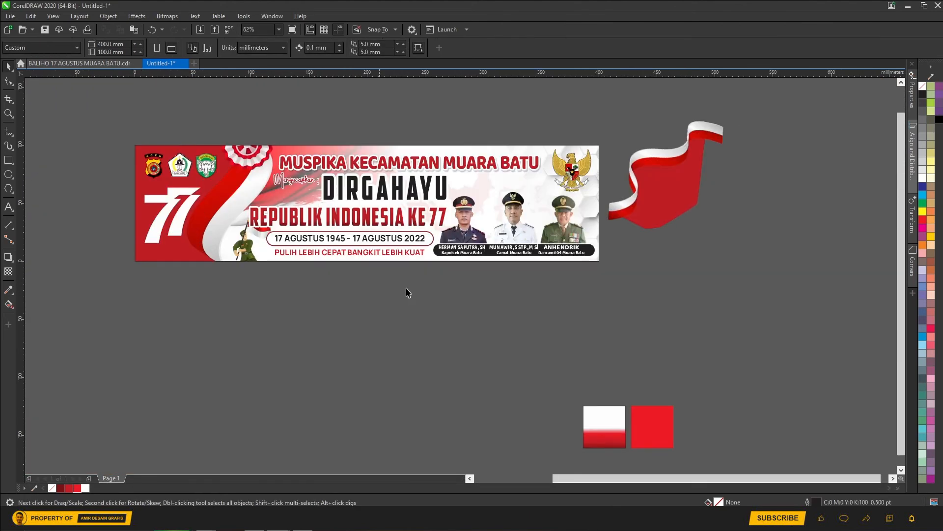
- Move the mirrored flag group over the banner's lower-right corner, enlarge it to 54.3% scale and rotate it to about 171 degrees
{"action": "left_click", "coordinate": [662, 171]}
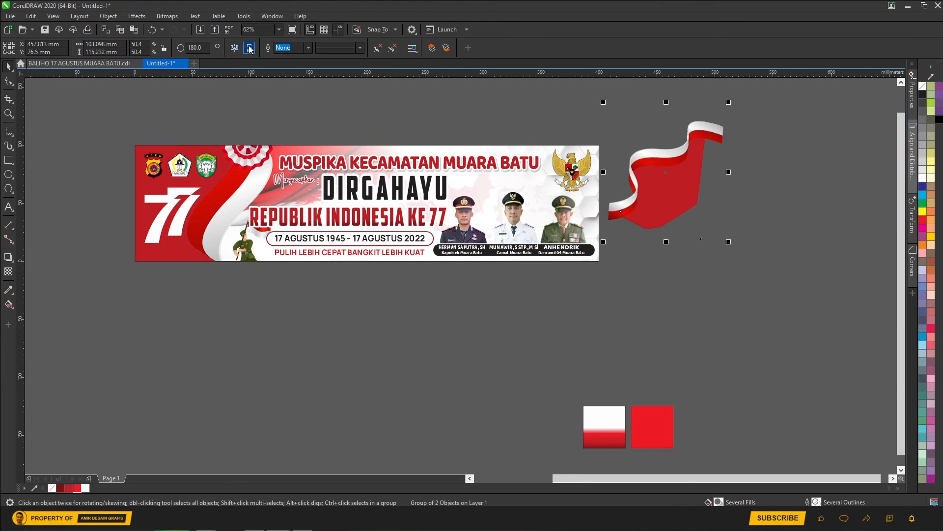
{"action": "left_click_drag", "start_coordinate": [679, 160], "coordinate": [574, 227]}
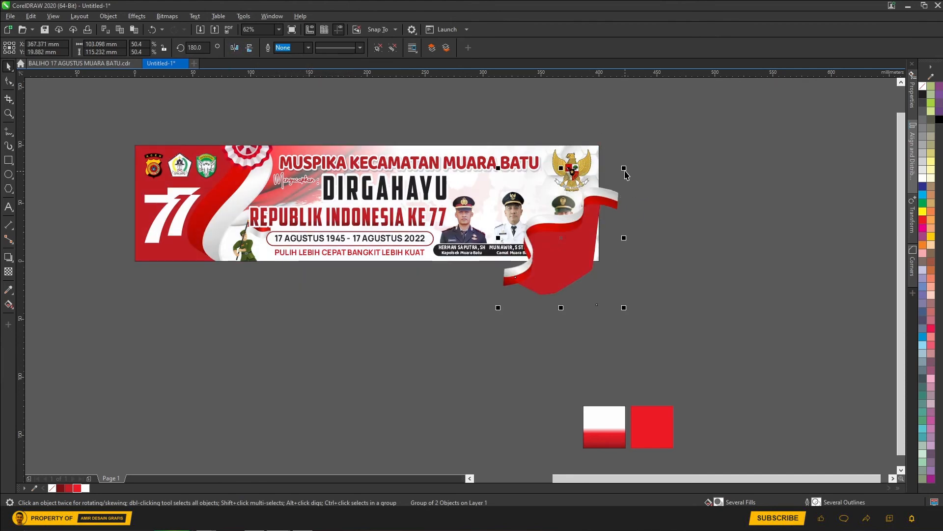
{"action": "left_click", "coordinate": [606, 194]}
{"action": "left_click_drag", "start_coordinate": [625, 168], "coordinate": [654, 154]}
{"action": "left_click", "coordinate": [565, 246]}
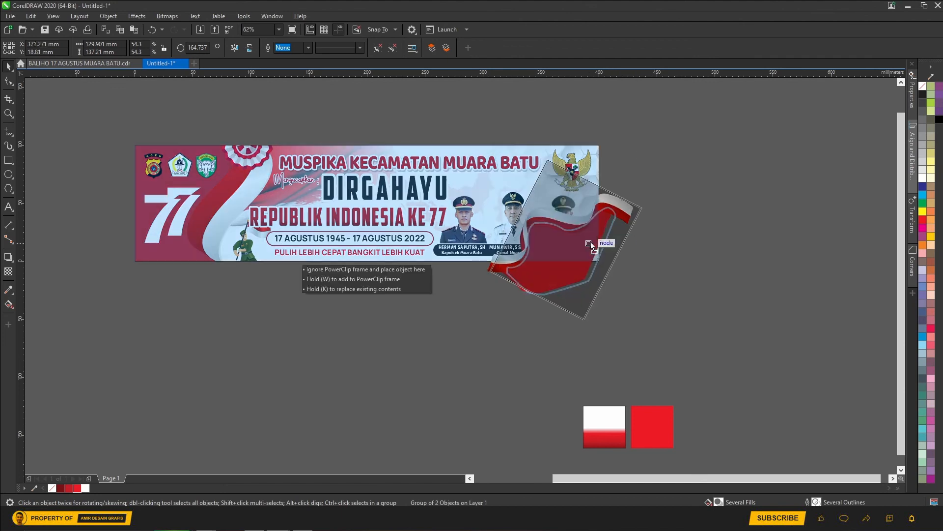
{"action": "left_click", "coordinate": [638, 193]}
{"action": "left_click_drag", "start_coordinate": [658, 152], "coordinate": [647, 160]}
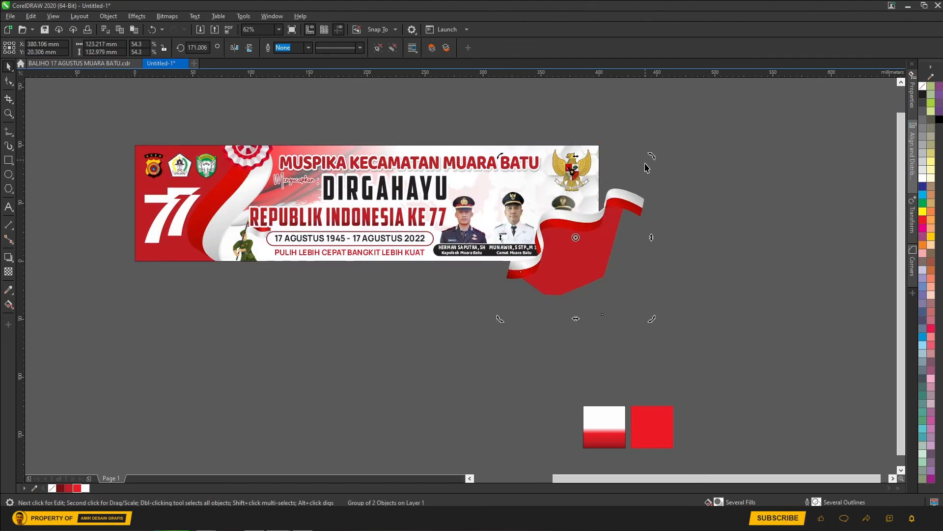
{"action": "left_click", "coordinate": [599, 238]}
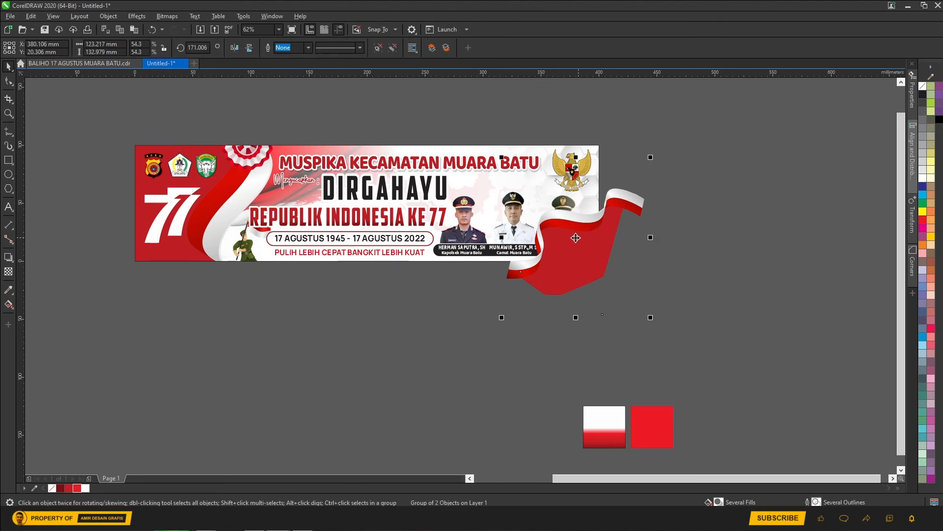
- PowerClip the mirrored flag group inside the banner rectangle
{"action": "left_click", "coordinate": [109, 17]}
{"action": "mouse_move", "coordinate": [134, 53]}
{"action": "left_click", "coordinate": [267, 53]}
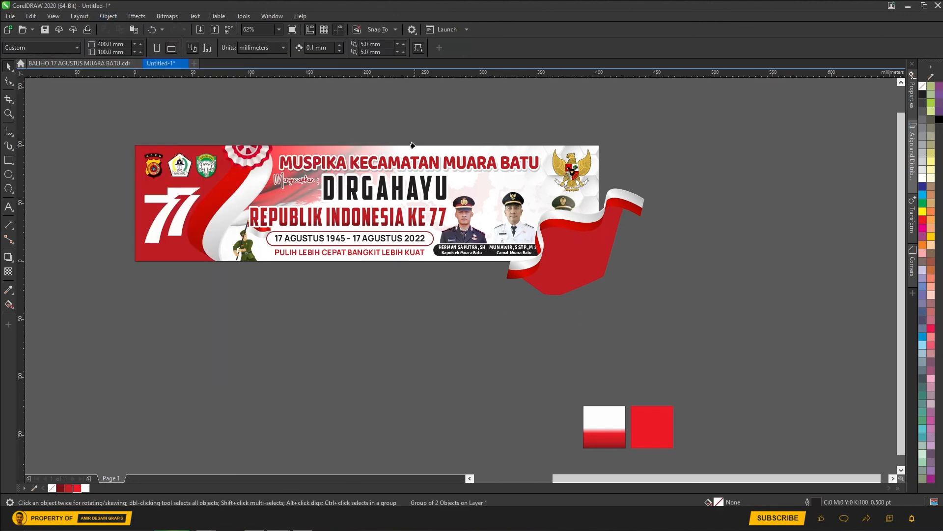
{"action": "left_click", "coordinate": [413, 147]}
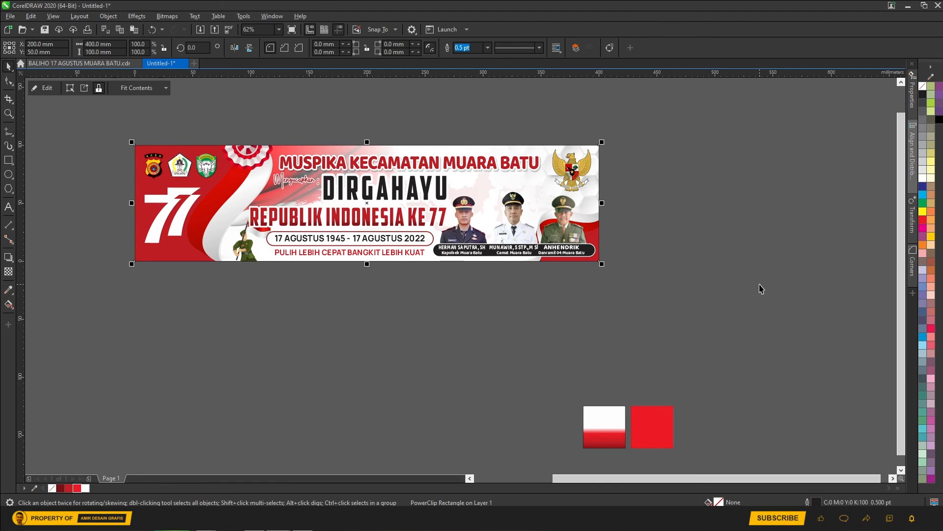
- Open the banner's PowerClip contents, move the lower-right flag group slightly left and down to about X 374, Y 16 mm, and finish editing
{"action": "double_click", "coordinate": [505, 151]}
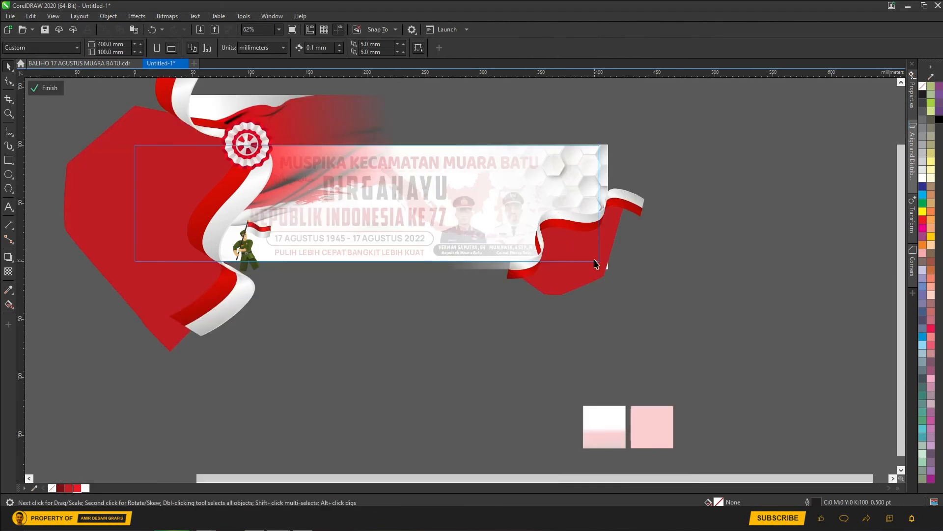
{"action": "left_click_drag", "start_coordinate": [609, 220], "coordinate": [603, 225]}
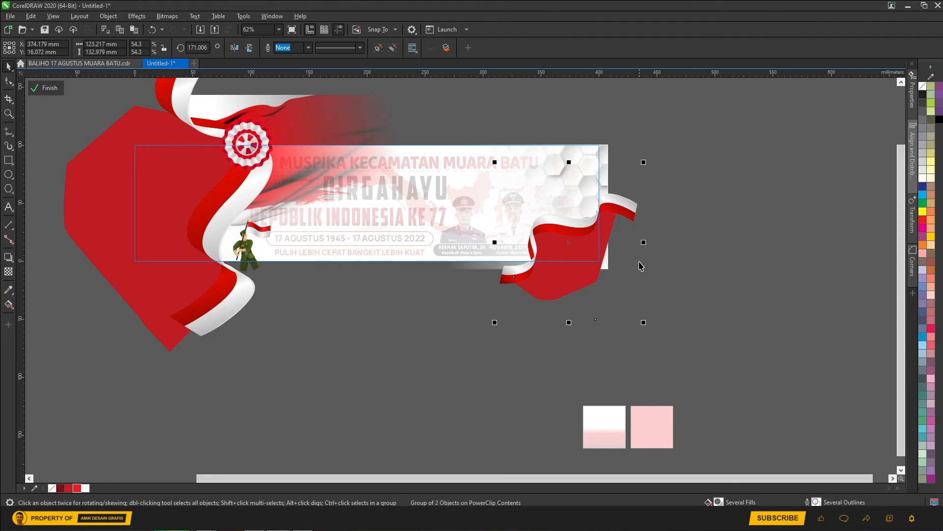
{"action": "left_click", "coordinate": [685, 254], "text": "ctrl"}
{"action": "left_click", "coordinate": [682, 254]}
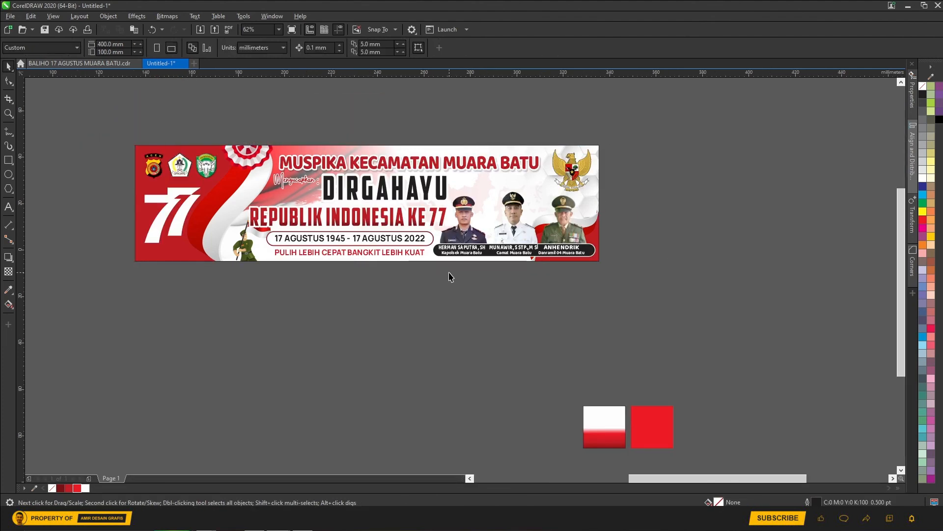
{"action": "scroll", "coordinate": [449, 272], "scroll_direction": "up", "scroll_amount": 1}
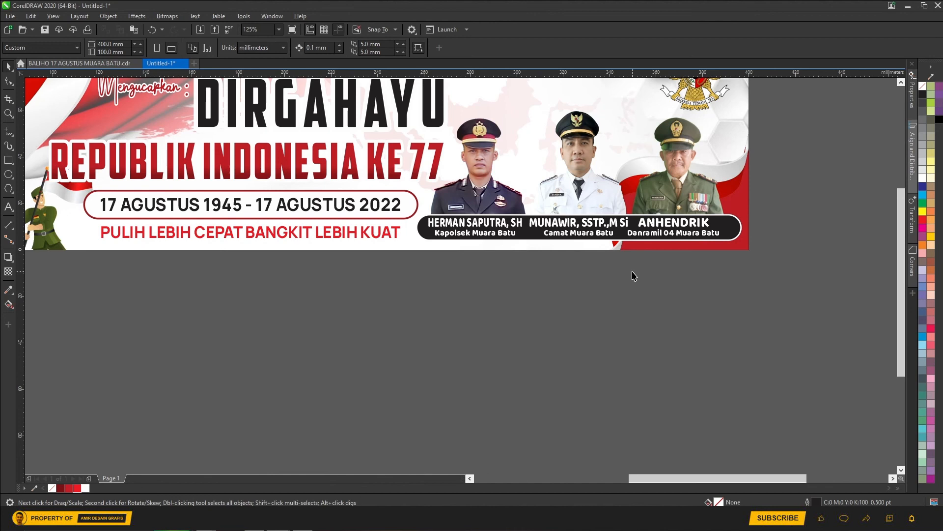
{"action": "scroll", "coordinate": [627, 274], "scroll_direction": "down", "scroll_amount": 1}
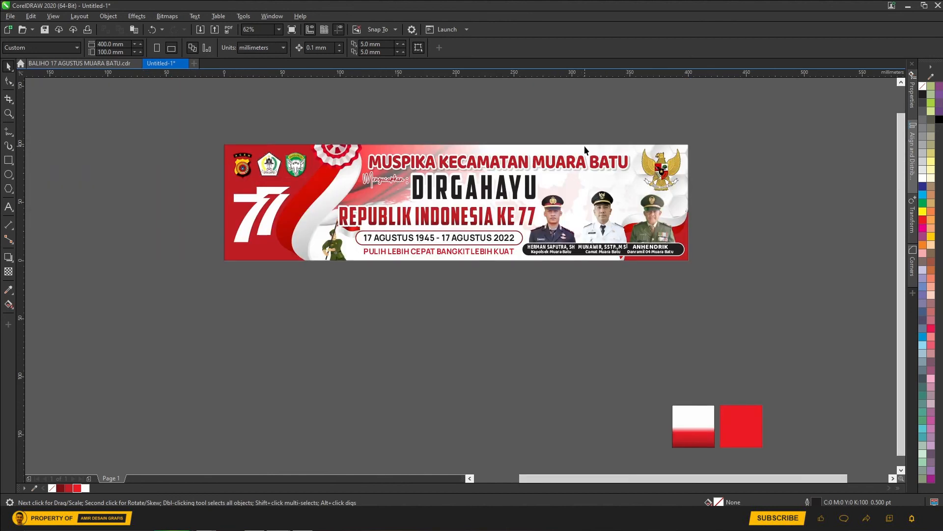
- Reopen the banner's PowerClip contents and enlarge the lower-right flag group to 75.2% scale
{"action": "left_click", "coordinate": [585, 145], "text": "ctrl"}
{"action": "left_click", "coordinate": [652, 244]}
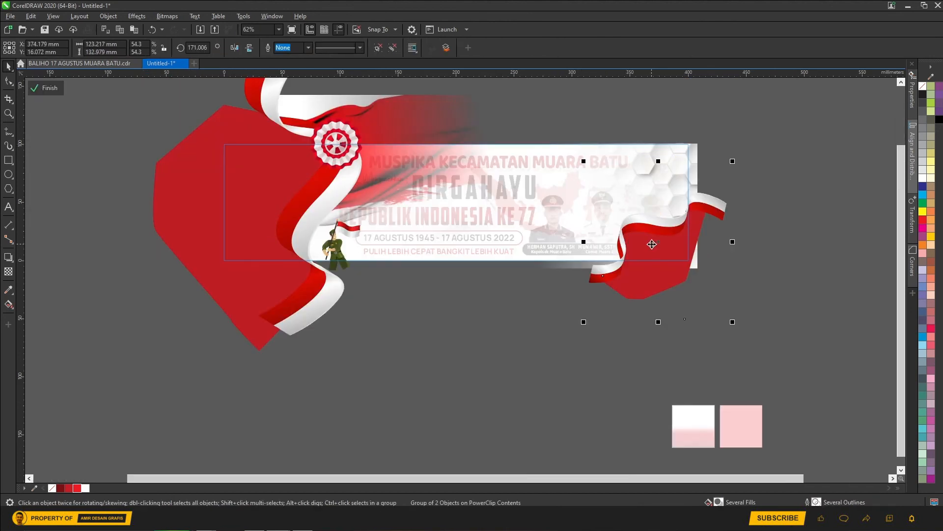
{"action": "left_click", "coordinate": [696, 148]}
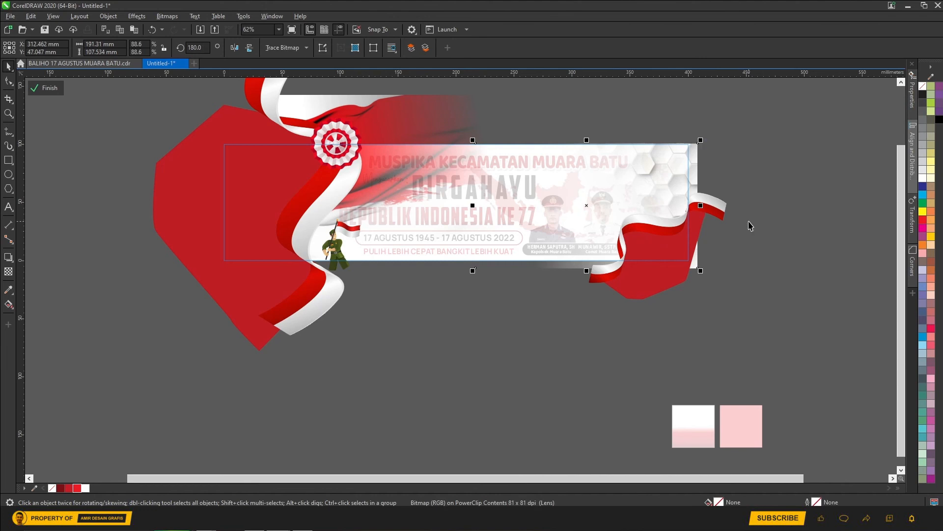
{"action": "left_click_drag", "start_coordinate": [772, 337], "coordinate": [563, 167]}
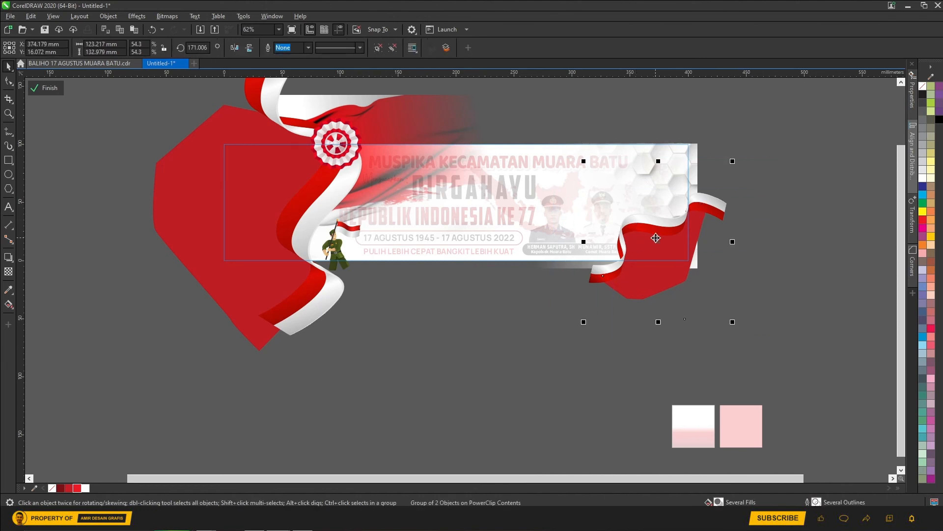
{"action": "key", "text": "Escape"}
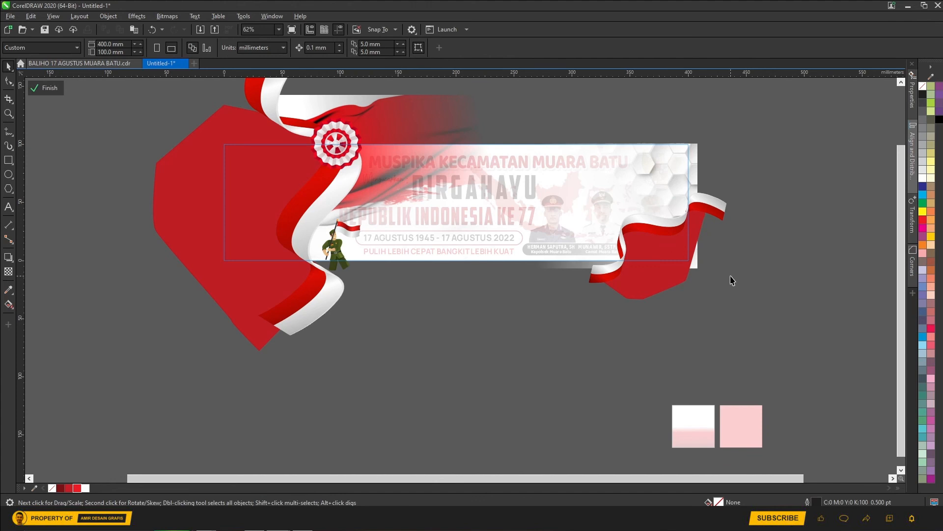
{"action": "left_click", "coordinate": [642, 243]}
{"action": "left_click_drag", "start_coordinate": [733, 162], "coordinate": [760, 133]}
- Move the enlarged flag group down and left to about X 362, Y -6 mm, and finish editing the PowerClip contents
{"action": "mouse_move", "coordinate": [647, 238]}
{"action": "left_mouse_down"}
{"action": "mouse_move", "coordinate": [646, 255]}
{"action": "mouse_move", "coordinate": [643, 248]}
{"action": "left_mouse_up"}
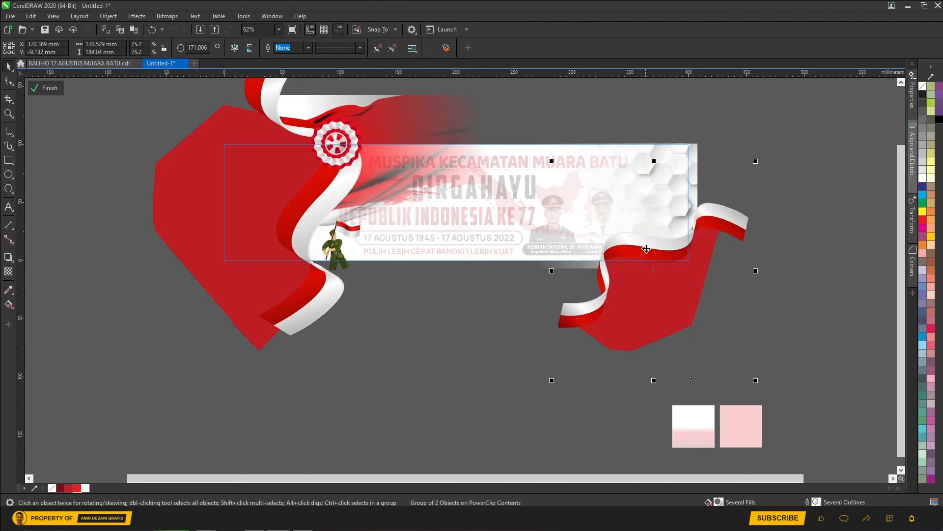
{"action": "left_click_drag", "start_coordinate": [645, 246], "coordinate": [636, 243]}
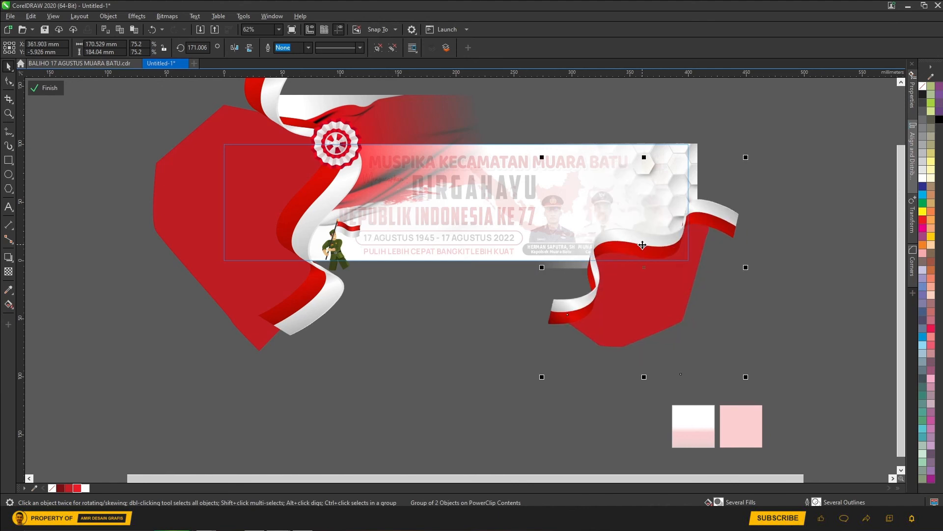
{"action": "left_click", "coordinate": [779, 232], "text": "ctrl"}
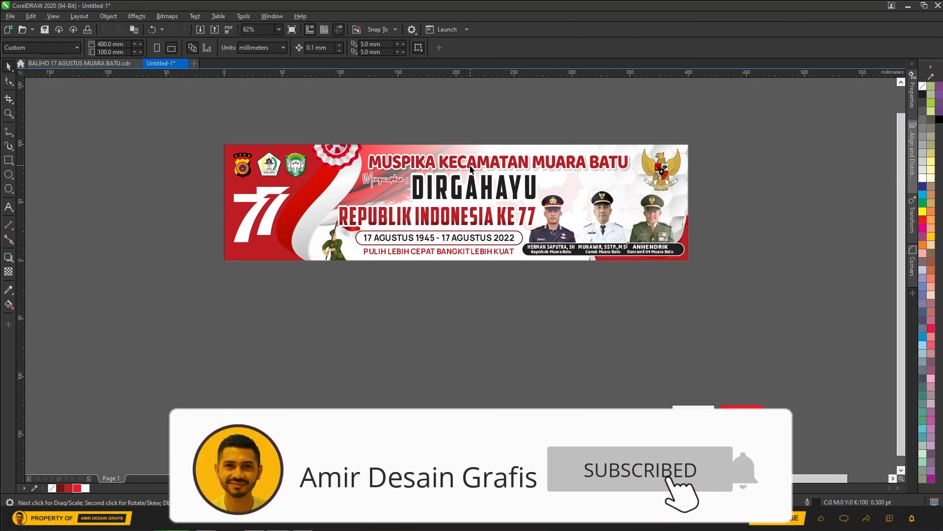
- Shift the MUSPIKA KECAMATAN MUARA BATU heading slightly right and widen it to about 225 mm
{"action": "left_click", "coordinate": [482, 156]}
{"action": "scroll", "coordinate": [495, 151], "scroll_direction": "up", "scroll_amount": 1}
{"action": "left_click_drag", "start_coordinate": [501, 157], "coordinate": [509, 158]}
{"action": "left_click_drag", "start_coordinate": [764, 166], "coordinate": [769, 166]}
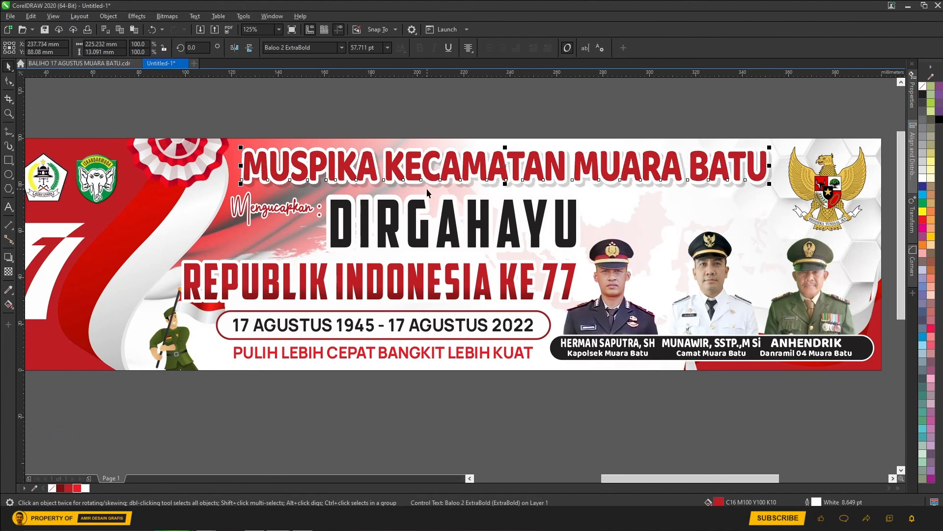
{"action": "scroll", "coordinate": [525, 360], "scroll_direction": "down", "scroll_amount": 3}
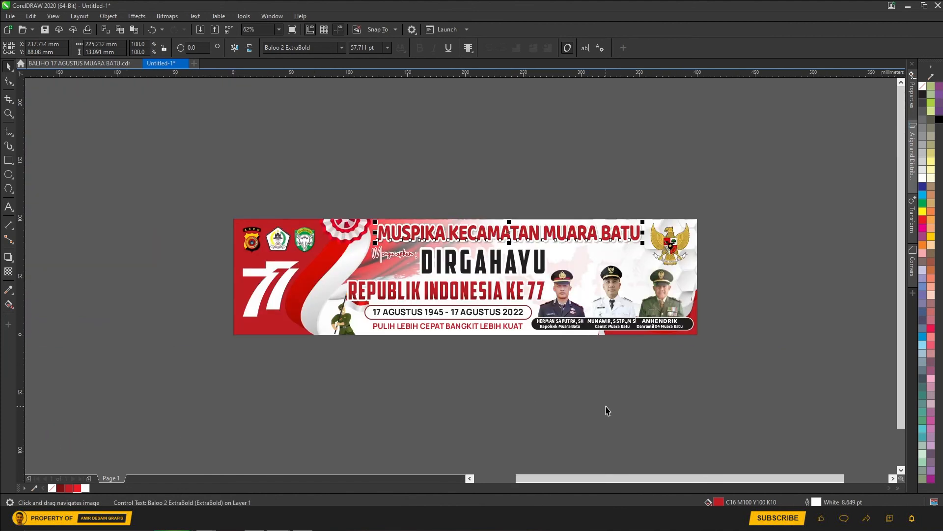
{"action": "left_click", "coordinate": [603, 411]}
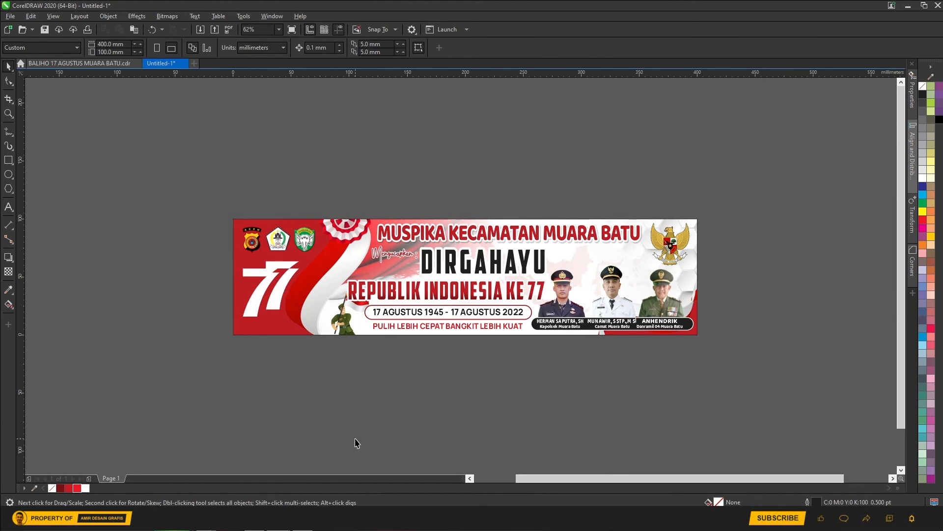
- Delete the gradient and red color sample squares lying below the banner
{"action": "scroll", "coordinate": [432, 422], "scroll_direction": "down", "scroll_amount": 2}
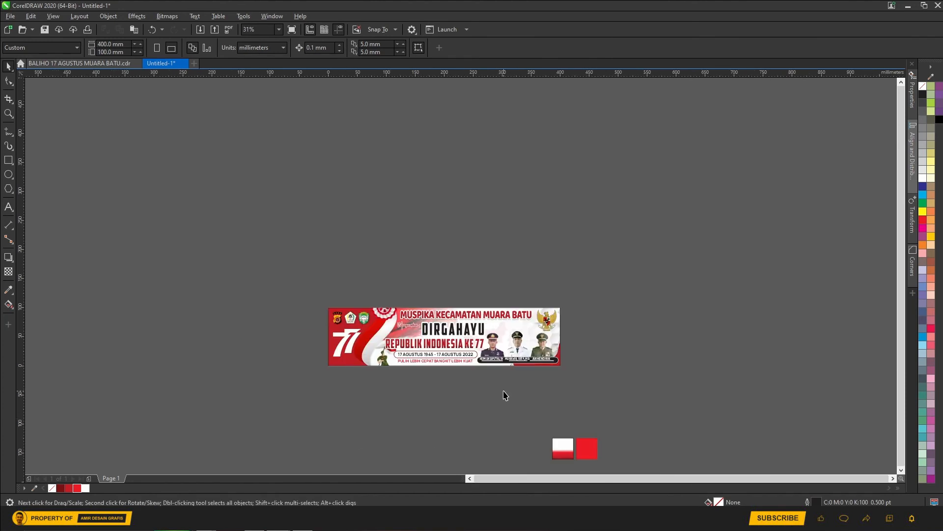
{"action": "left_click_drag", "start_coordinate": [526, 423], "coordinate": [622, 471]}
{"action": "key", "text": "Delete"}
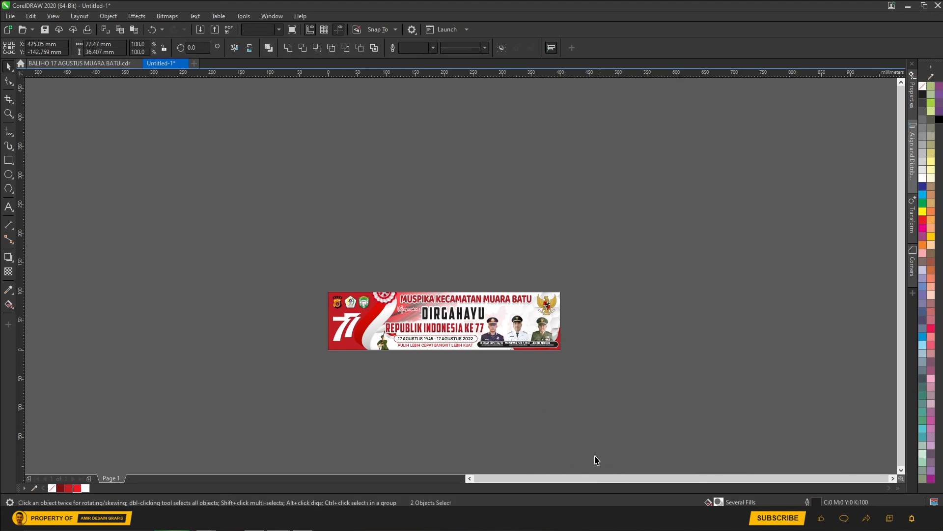
{"action": "left_click_drag", "start_coordinate": [557, 452], "coordinate": [546, 405]}
{"action": "scroll", "coordinate": [447, 320], "scroll_direction": "up", "scroll_amount": 2}
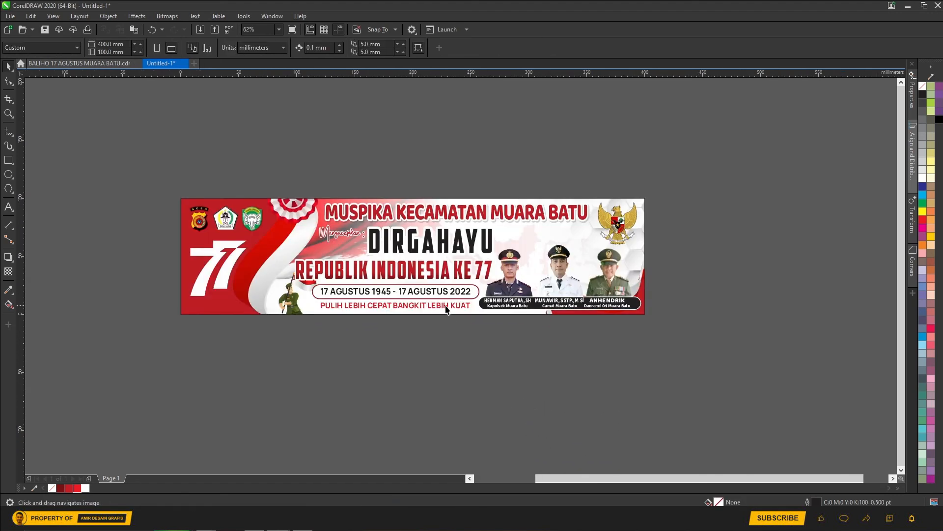